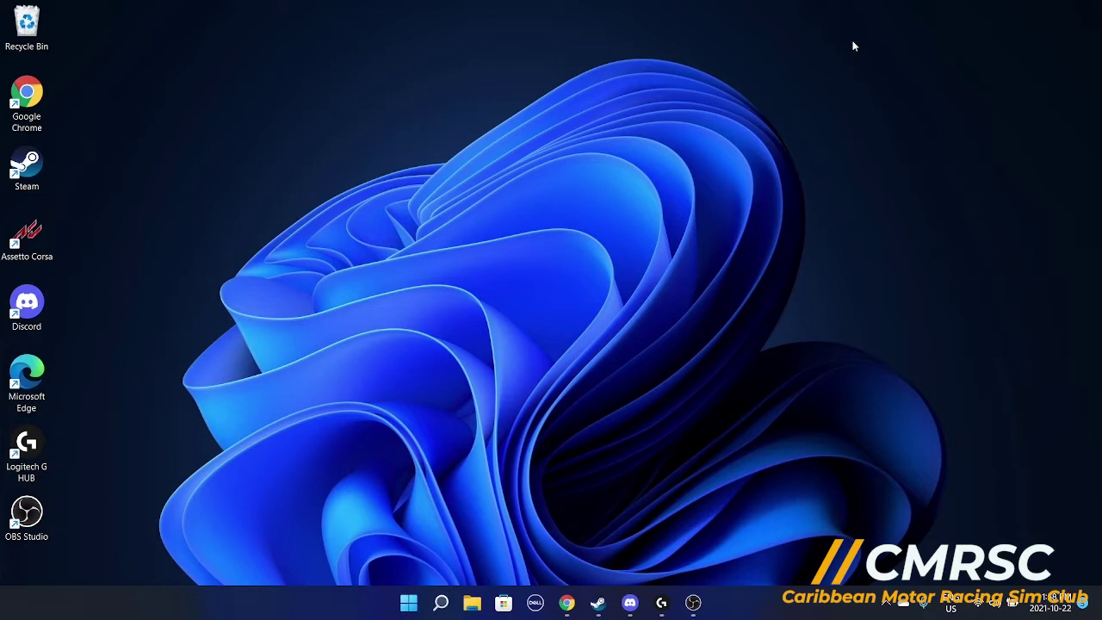
- Search 'sys', open System Information, check the Processor details, then close it
click(435, 611)
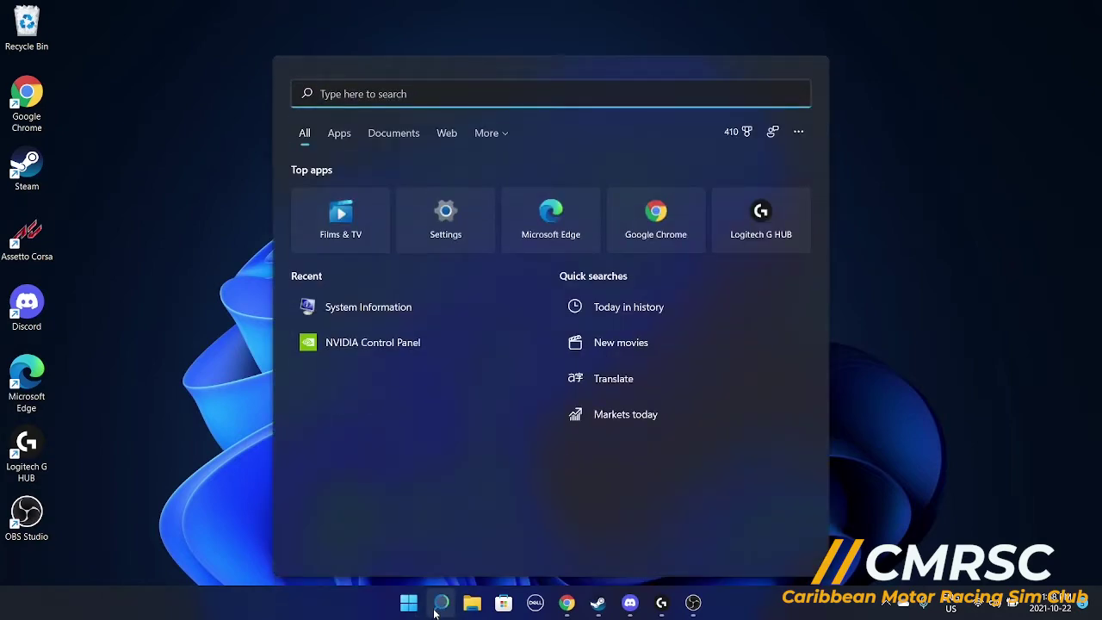
text(sys)
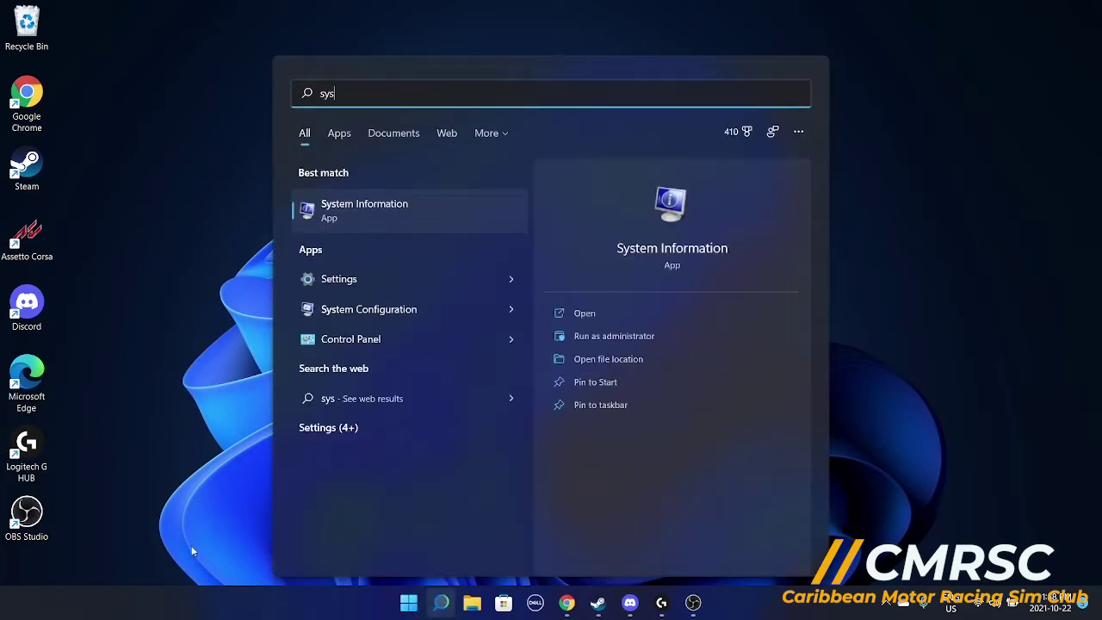
click(585, 315)
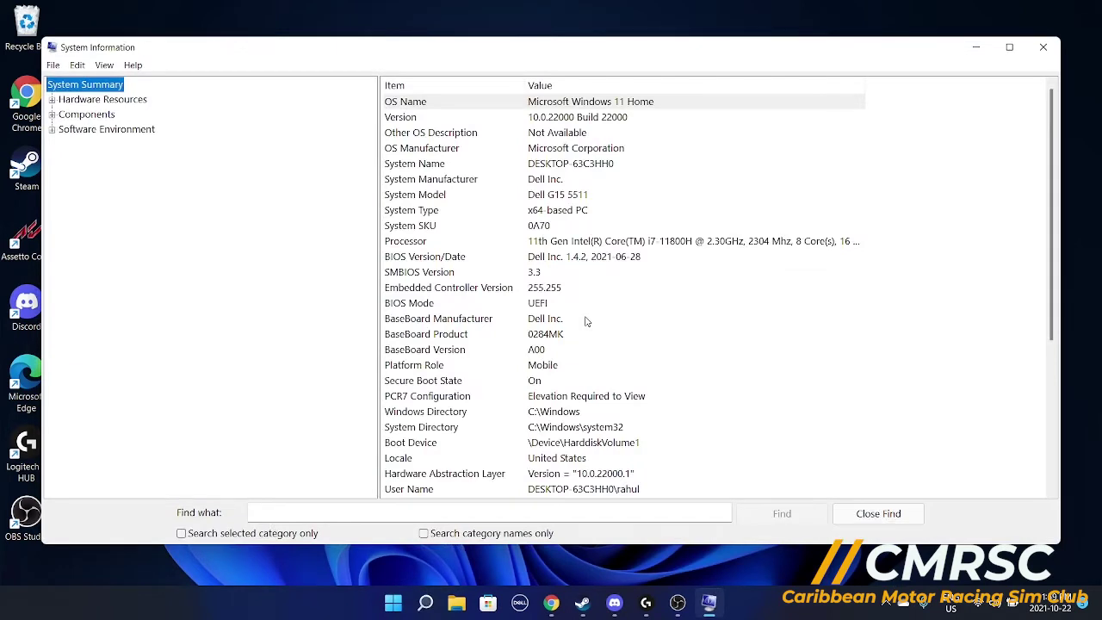
click(560, 244)
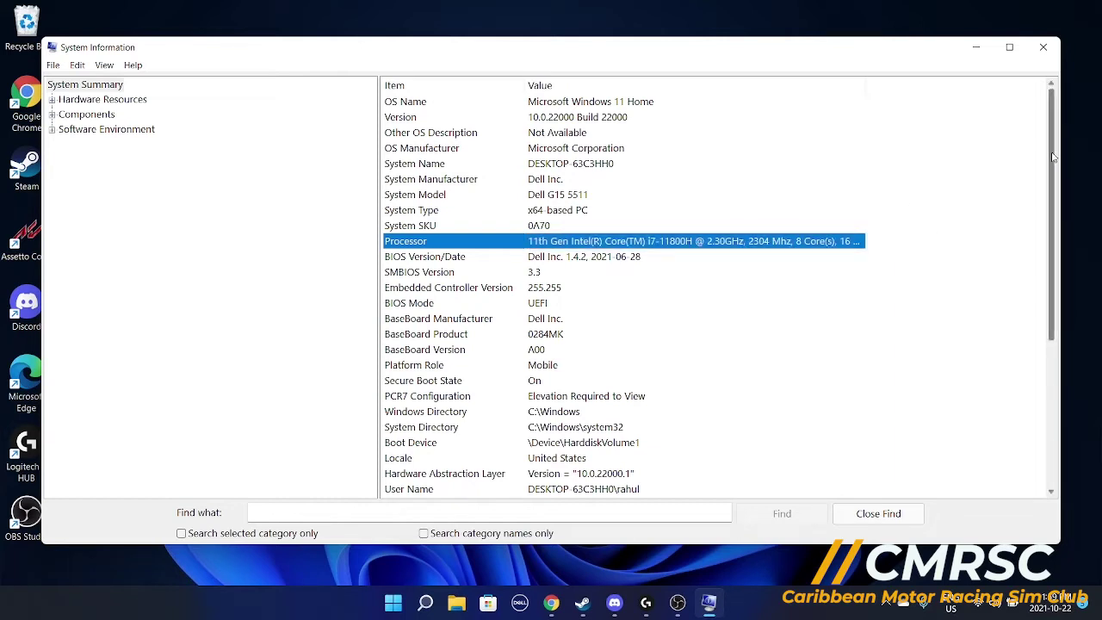
drag(1054, 157, 1090, 284)
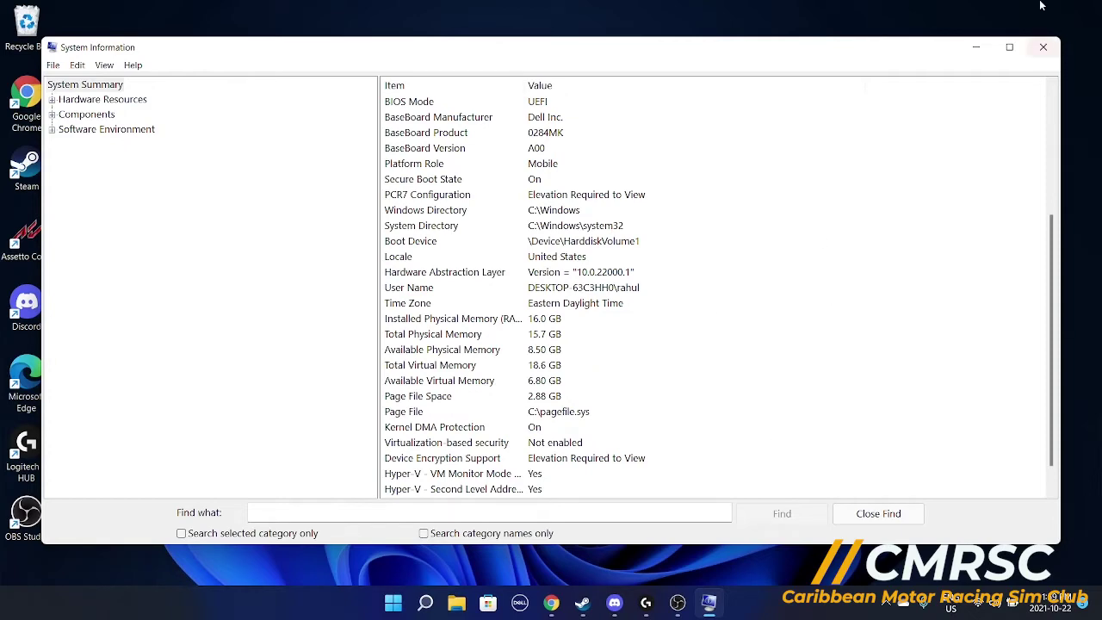
click(1036, 48)
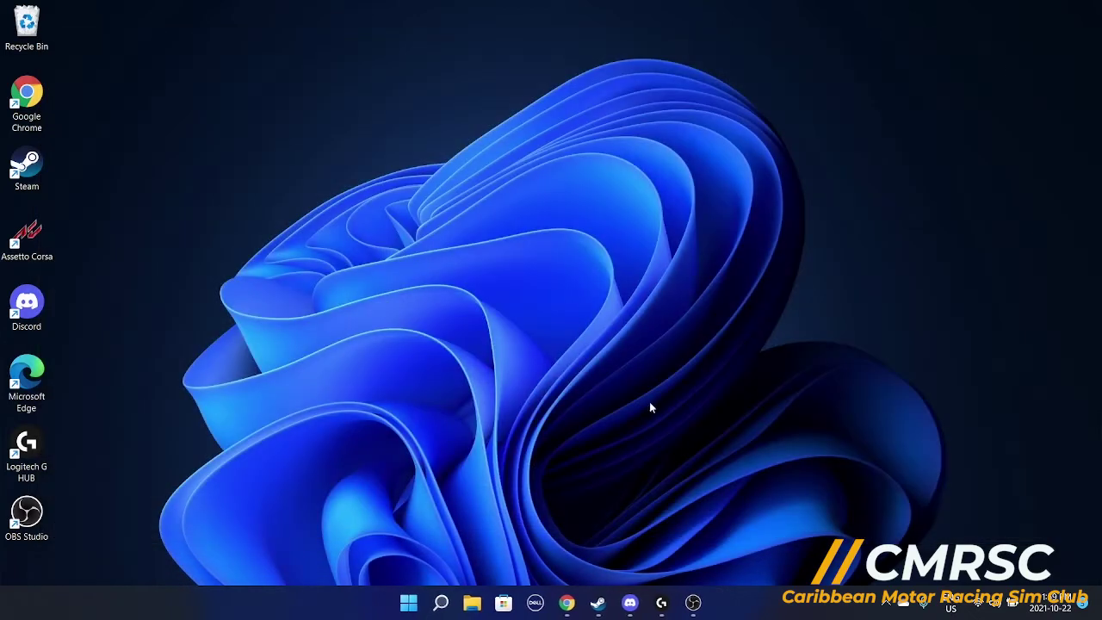
- Search 'nv' in Windows Search and launch NVIDIA Control Panel
click(448, 606)
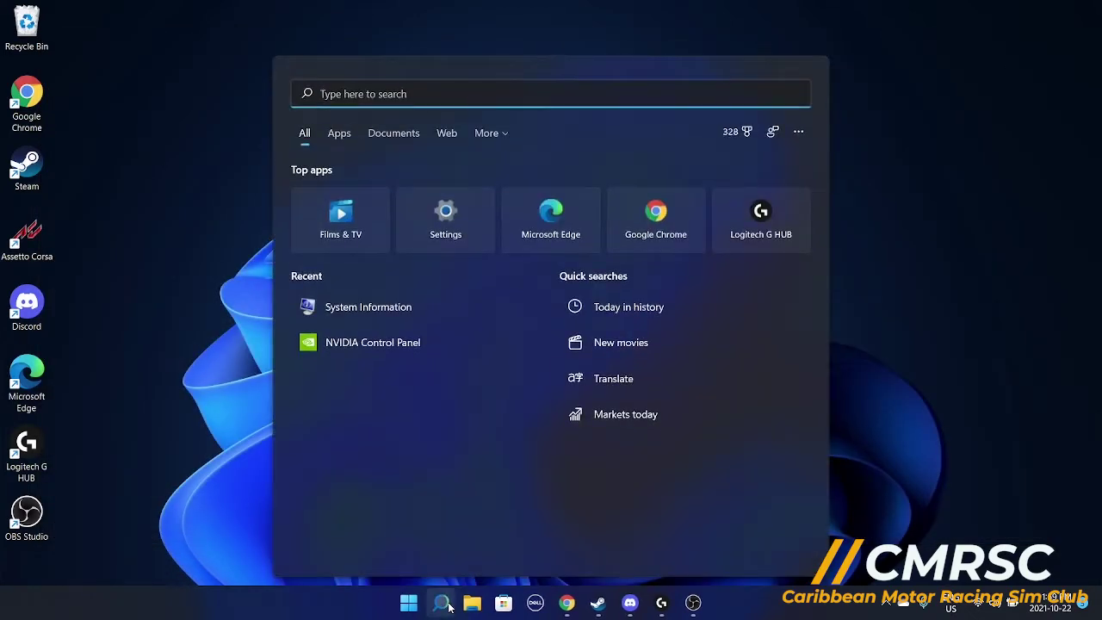
text(nv)
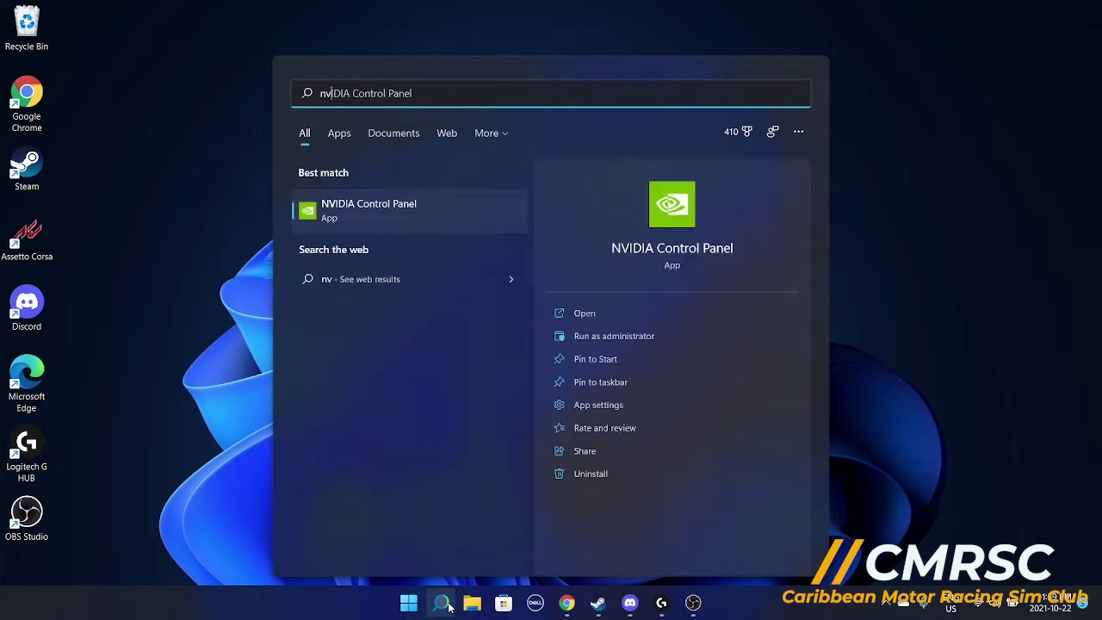
click(584, 311)
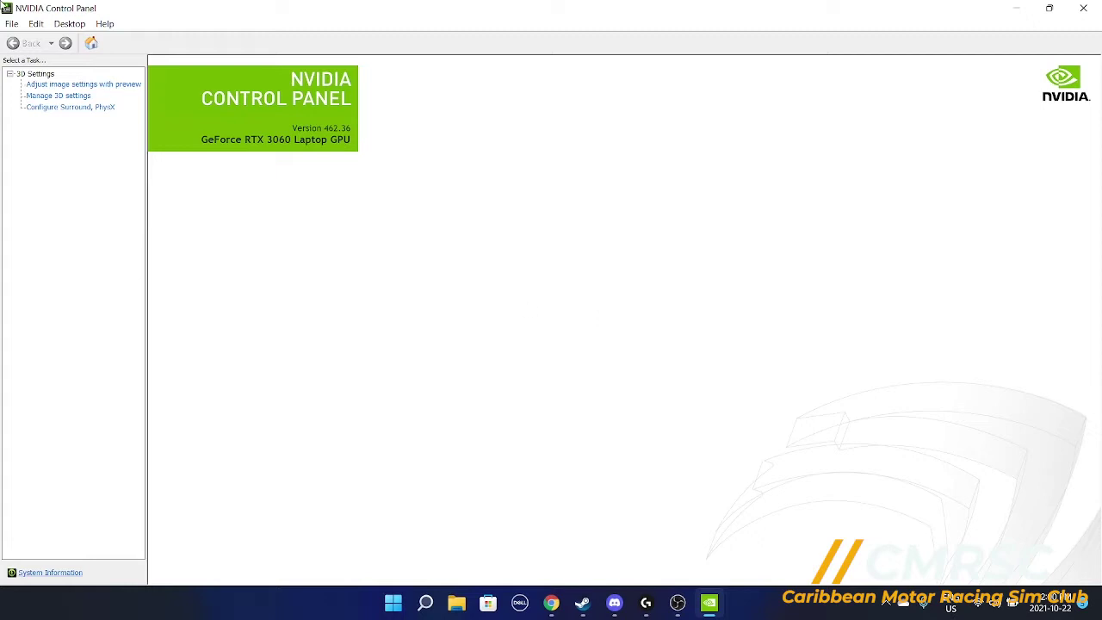
- Go to the NVIDIA Control Panel home page, then close it with Alt+F4
click(93, 43)
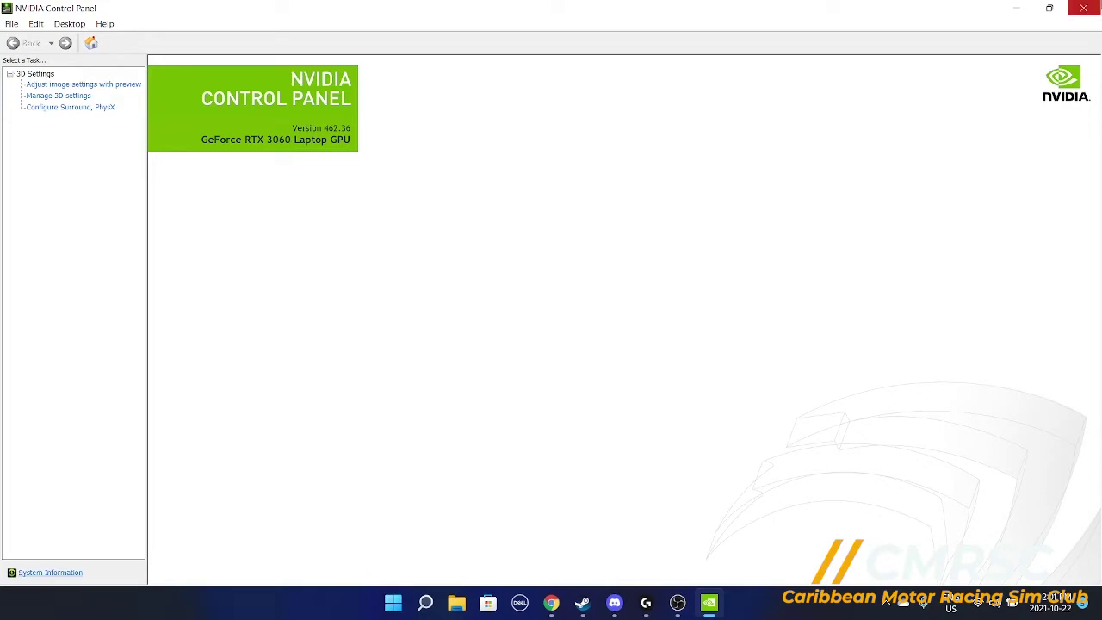
key(alt+F4)
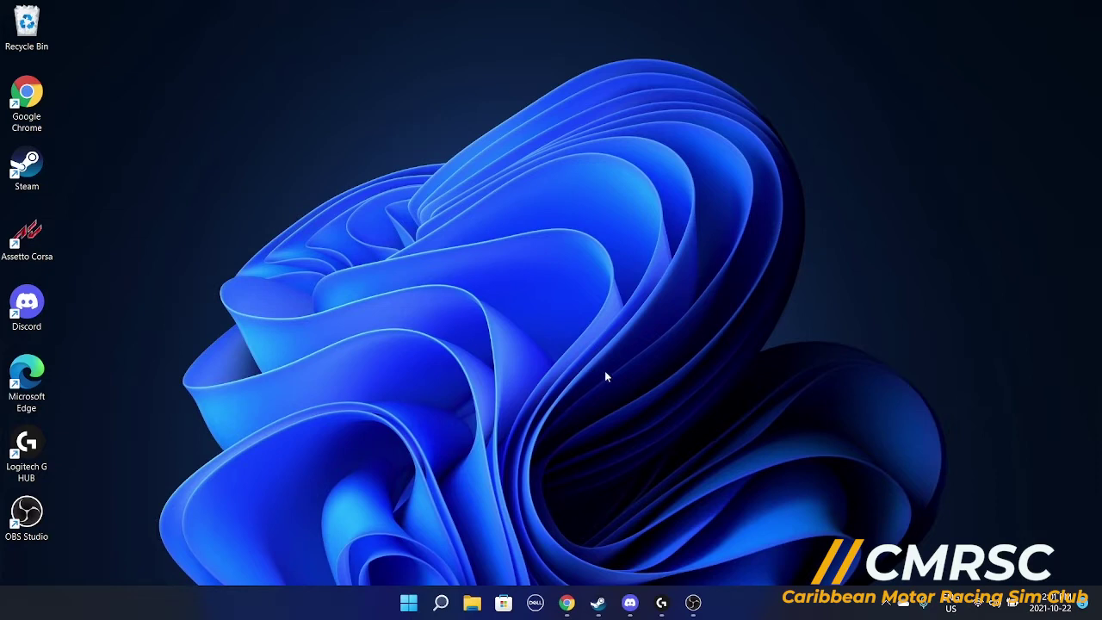
- Bring up Chrome and switch to the CDKeys store tab
mouse_move(629, 602)
click(567, 603)
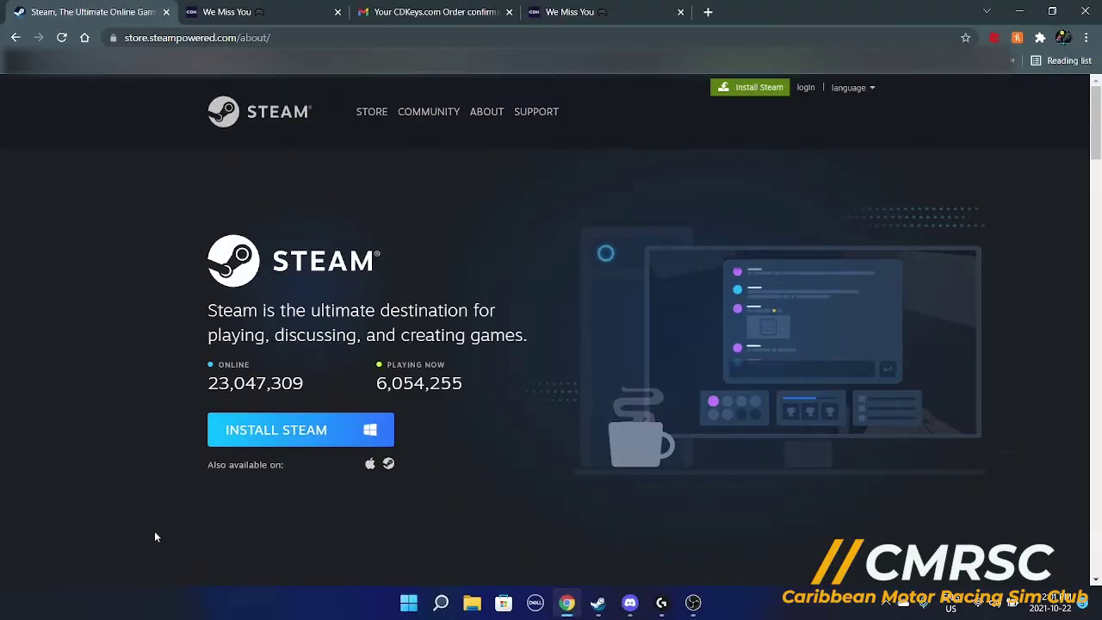
click(265, 10)
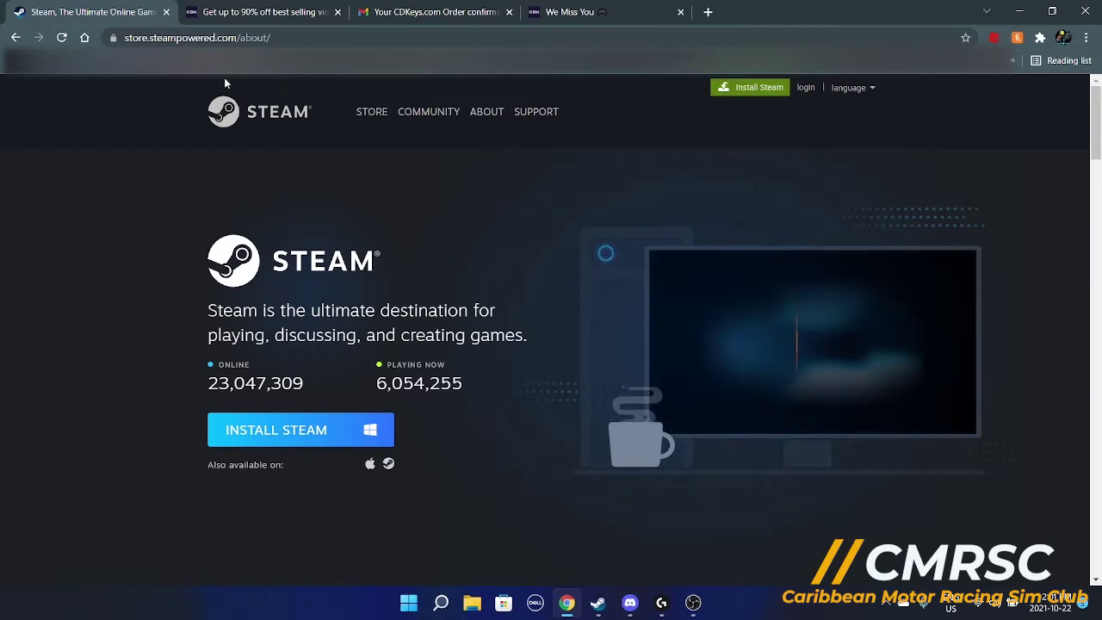
click(258, 12)
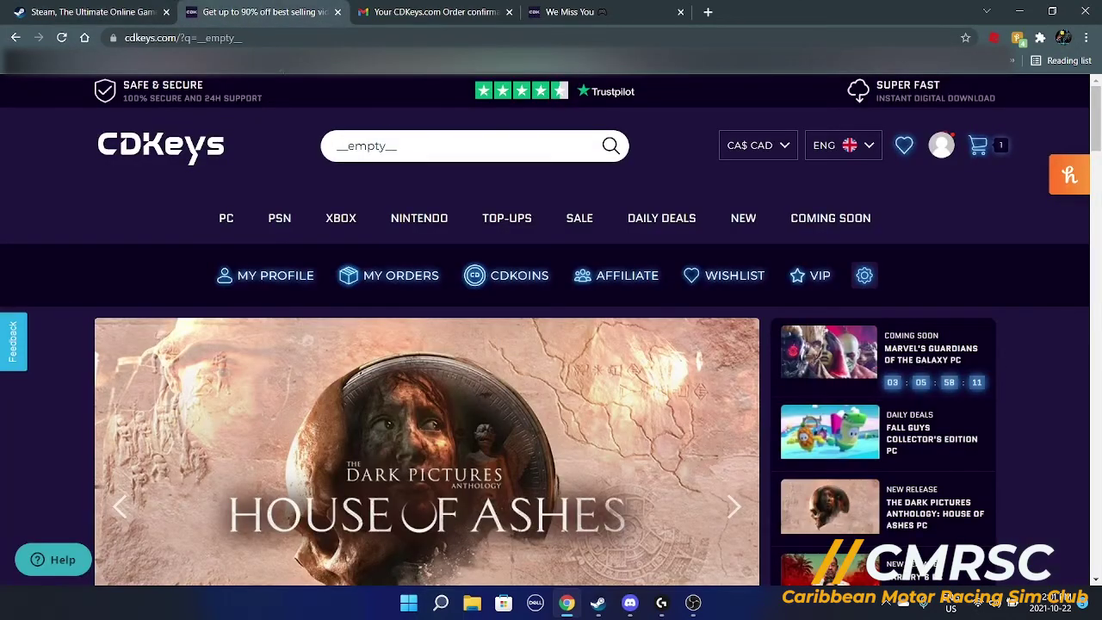
- Search CDKeys for 'assetto' and open the Assetto Corsa Ultimate Edition PC page
click(396, 149)
key(BackSpace)
key(BackSpace)
key(BackSpace)
key(BackSpace)
key(BackSpace)
key(BackSpace)
key(BackSpace)
key(BackSpace)
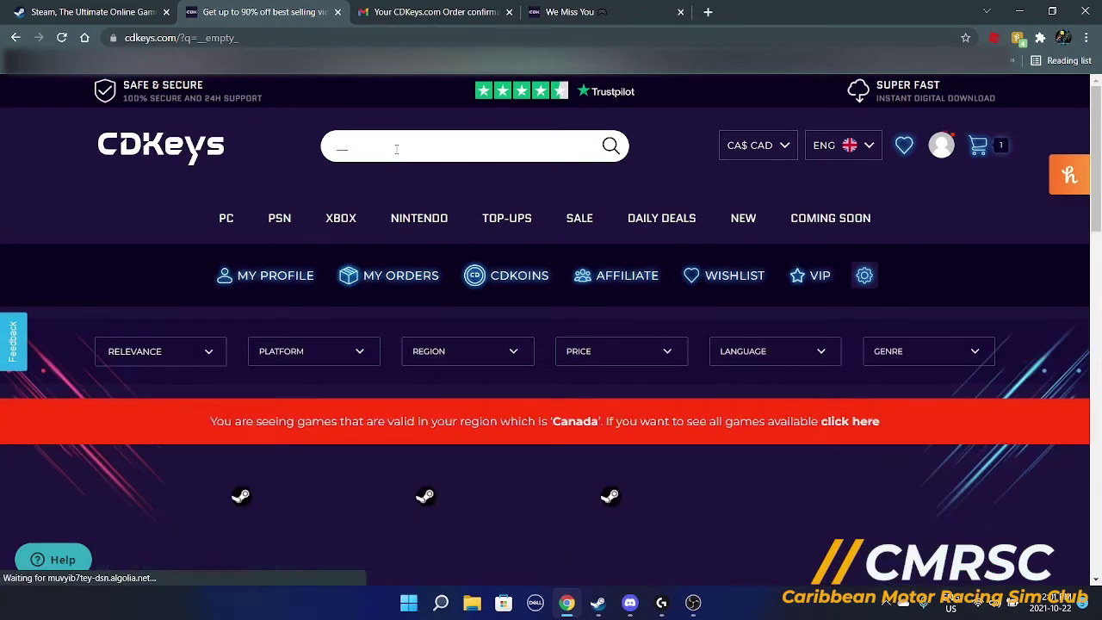
text(asse)
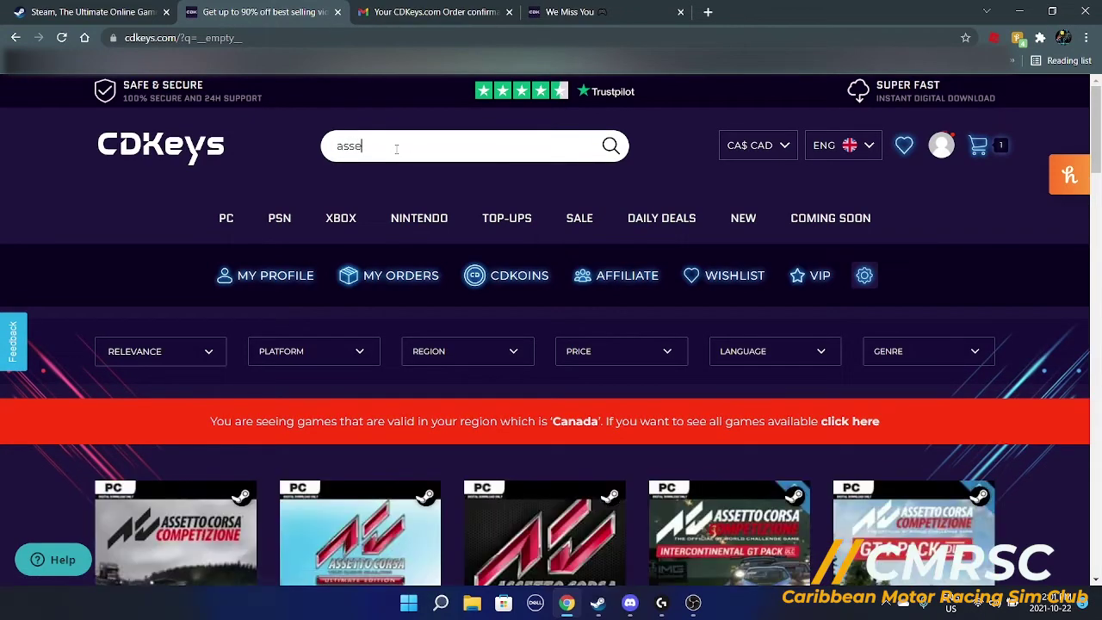
text(tto)
click(362, 517)
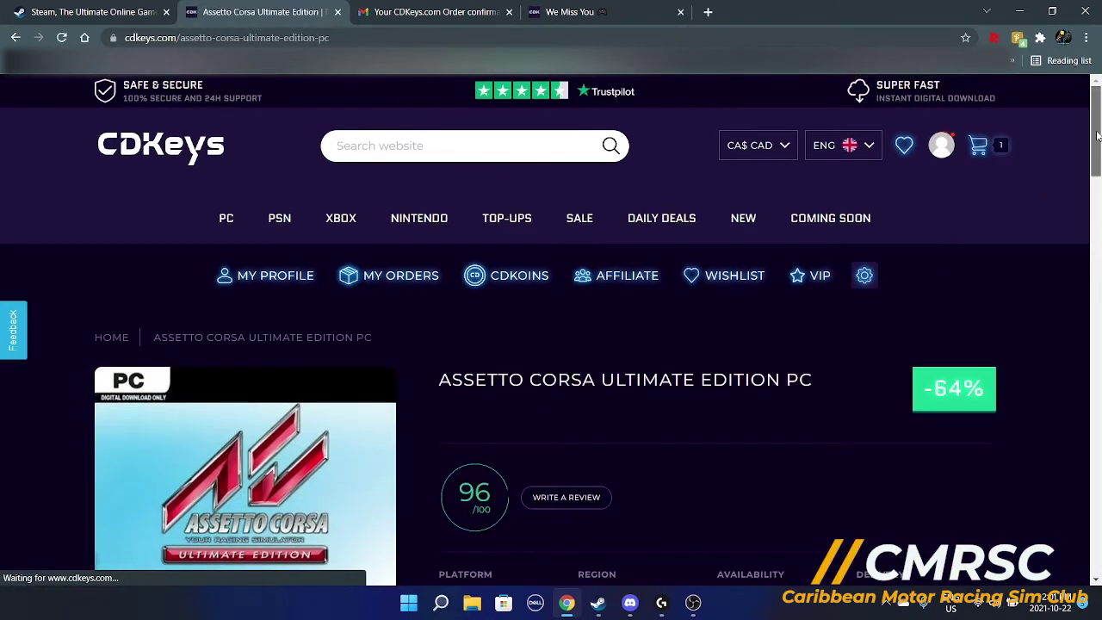
drag(1096, 133, 1092, 187)
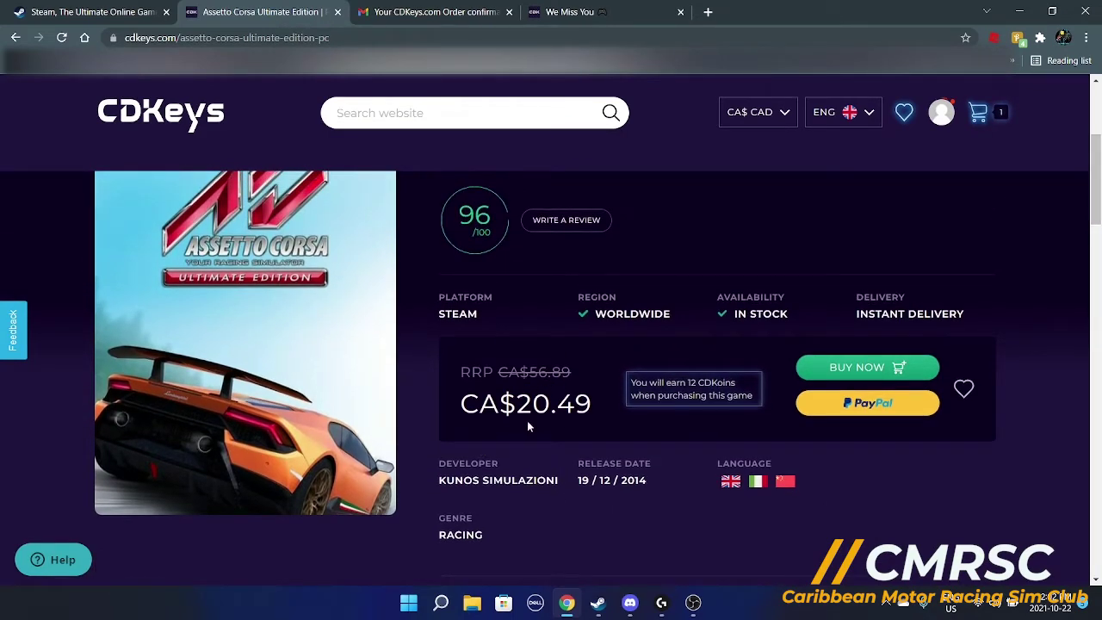
scroll(532, 415, up, 1)
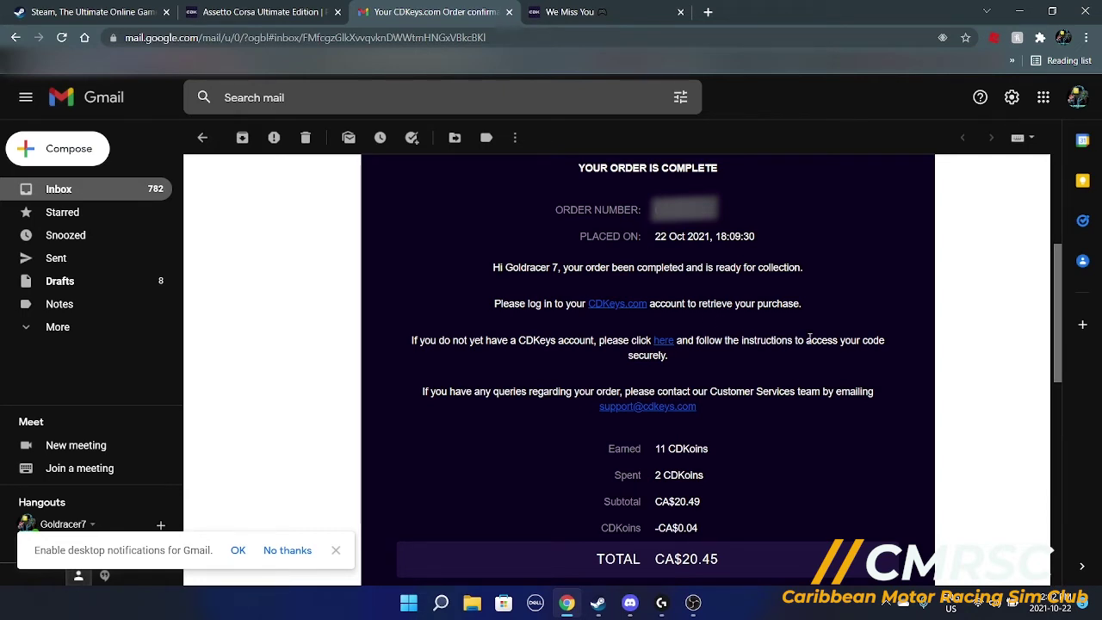
- Reveal the Assetto Corsa order's game code via My Account > My Orders > GET CODE
click(606, 7)
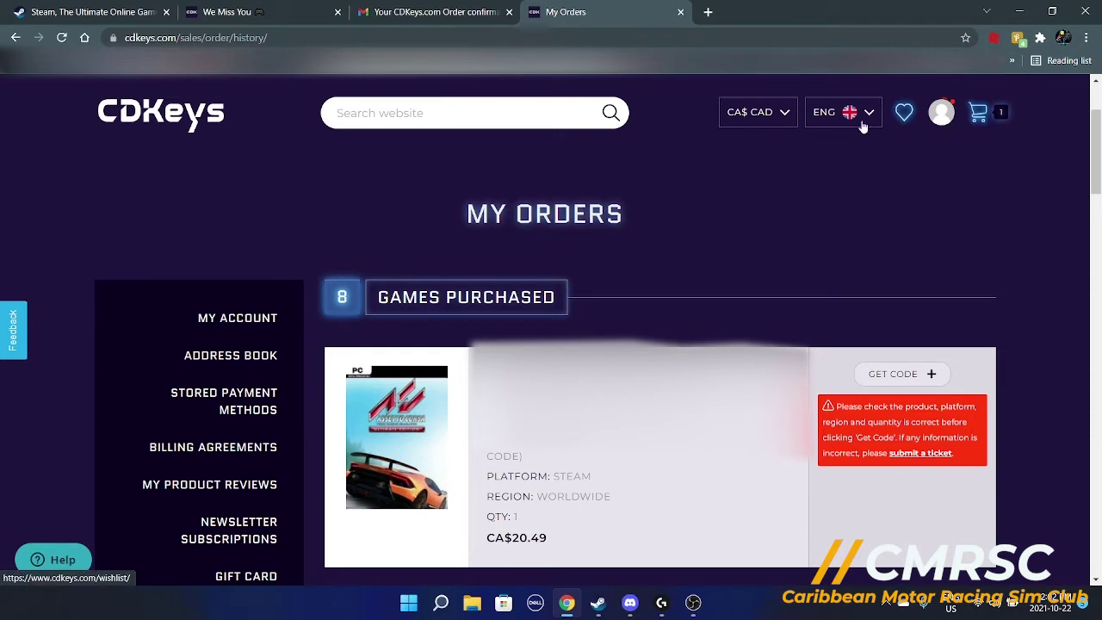
mouse_move(953, 116)
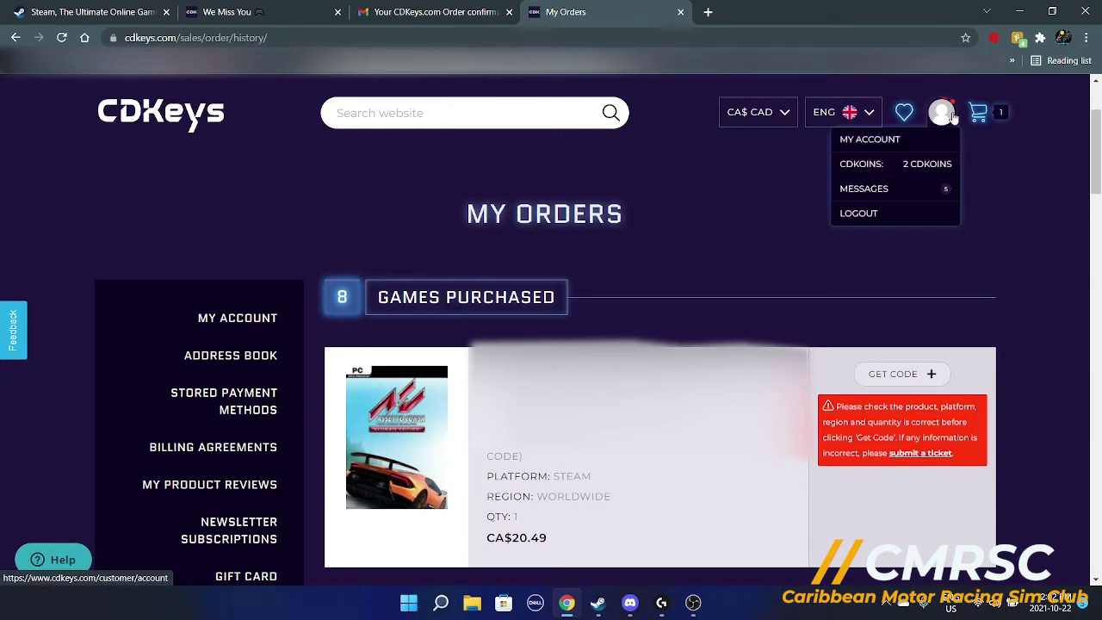
click(880, 140)
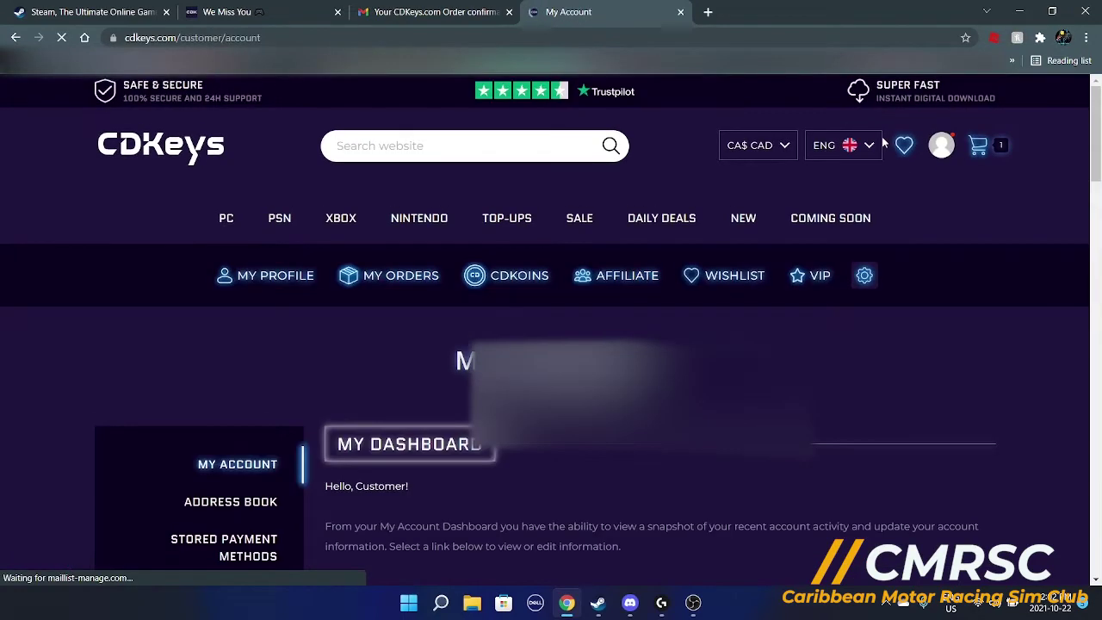
click(388, 274)
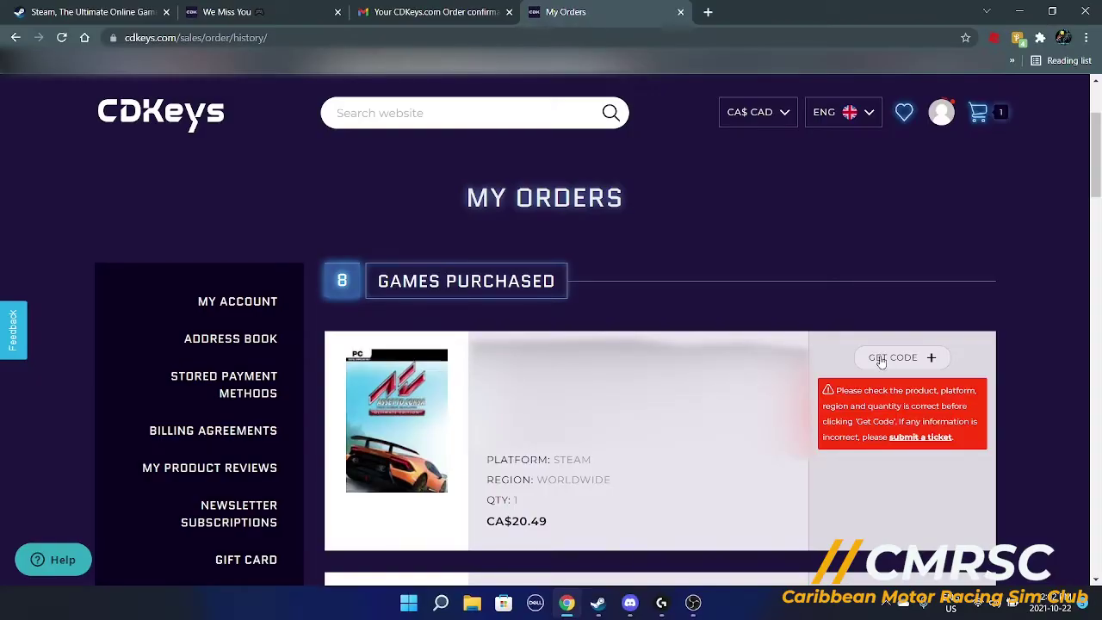
click(880, 359)
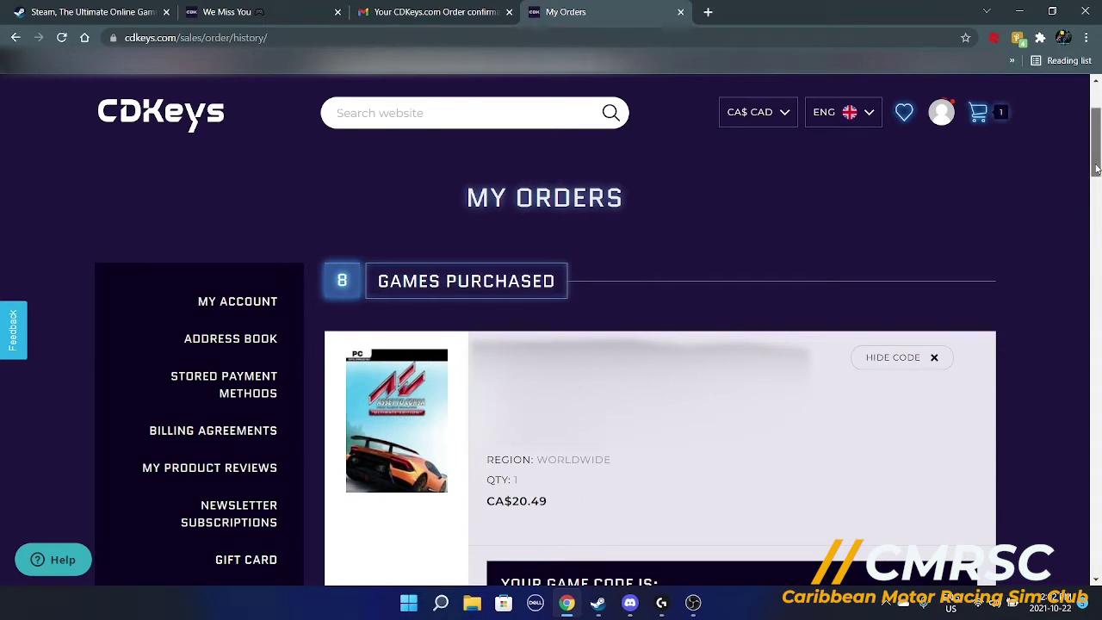
drag(1097, 169, 1097, 174)
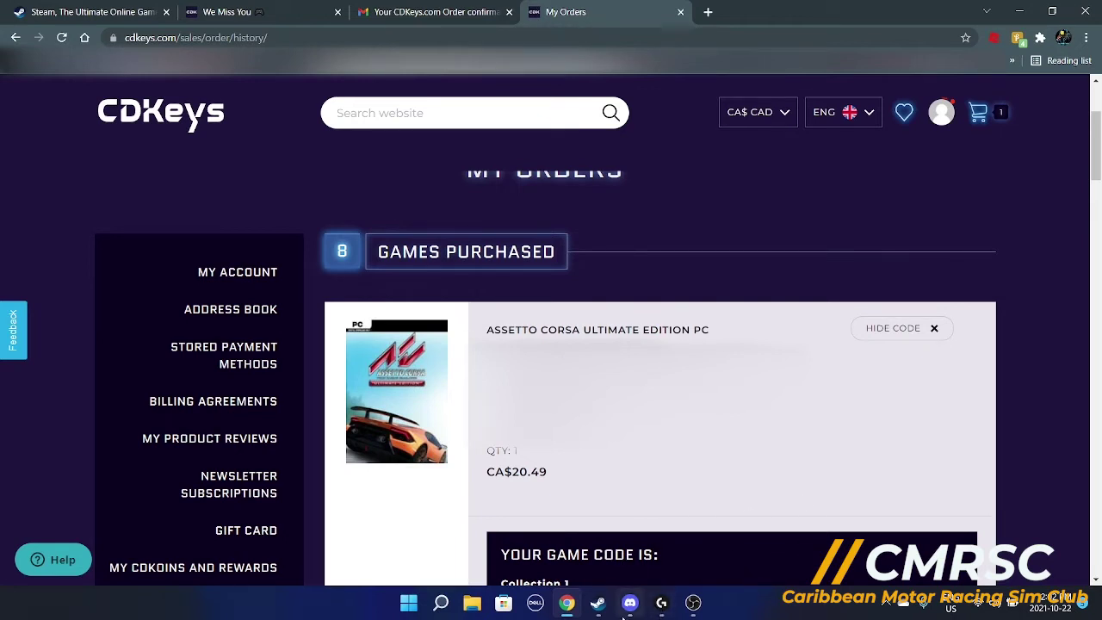
- In Steam, step through Games > Activate a Product past Next and I Agree, then close it
mouse_move(631, 603)
click(597, 602)
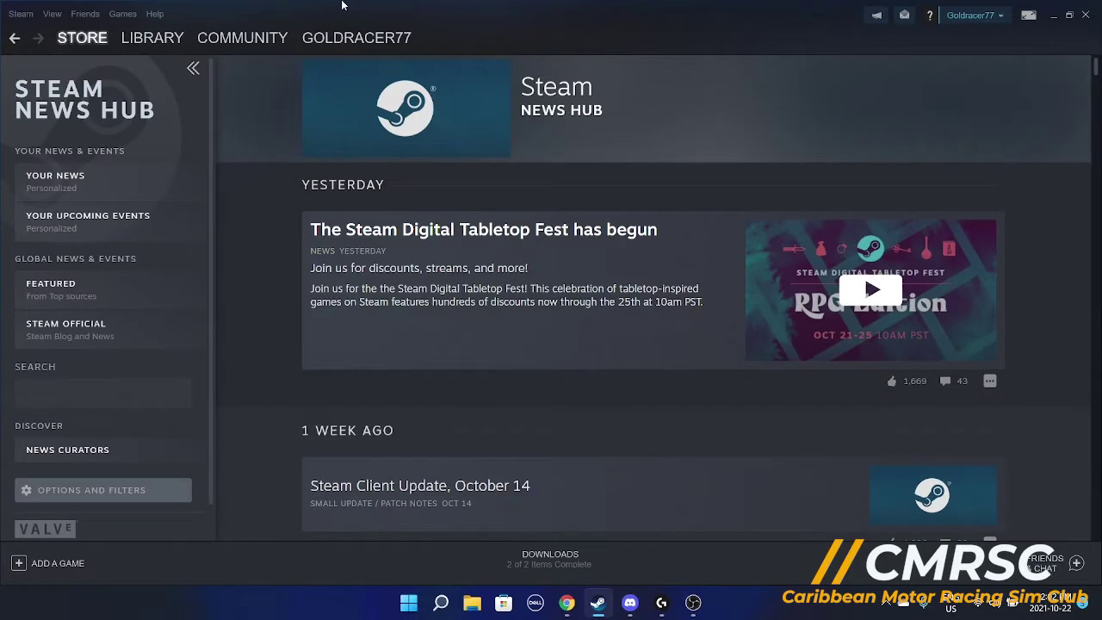
click(120, 14)
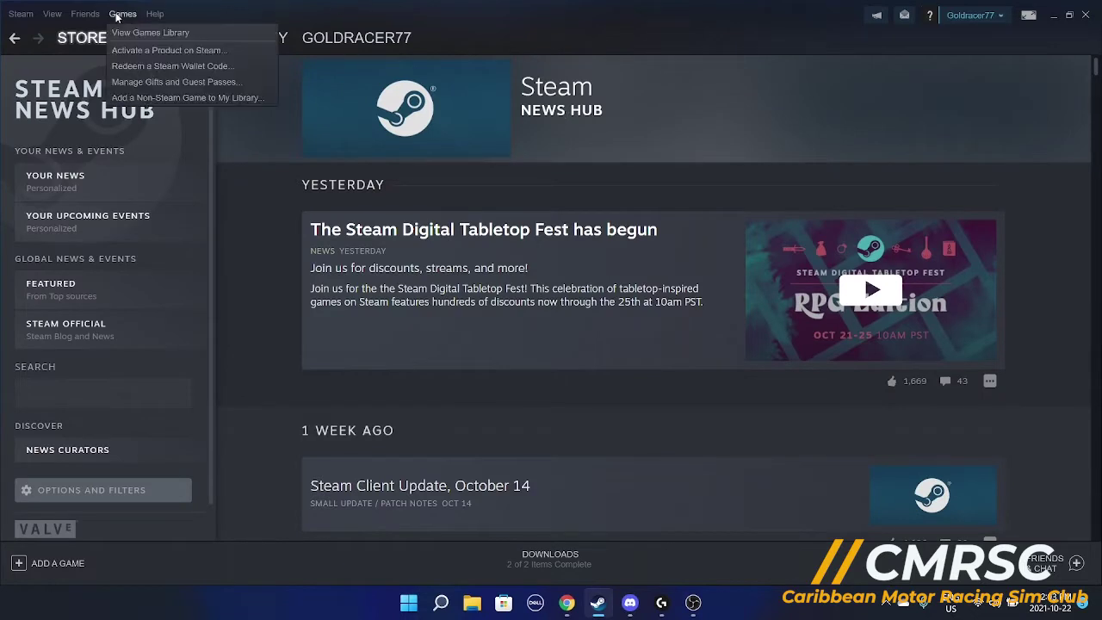
click(136, 50)
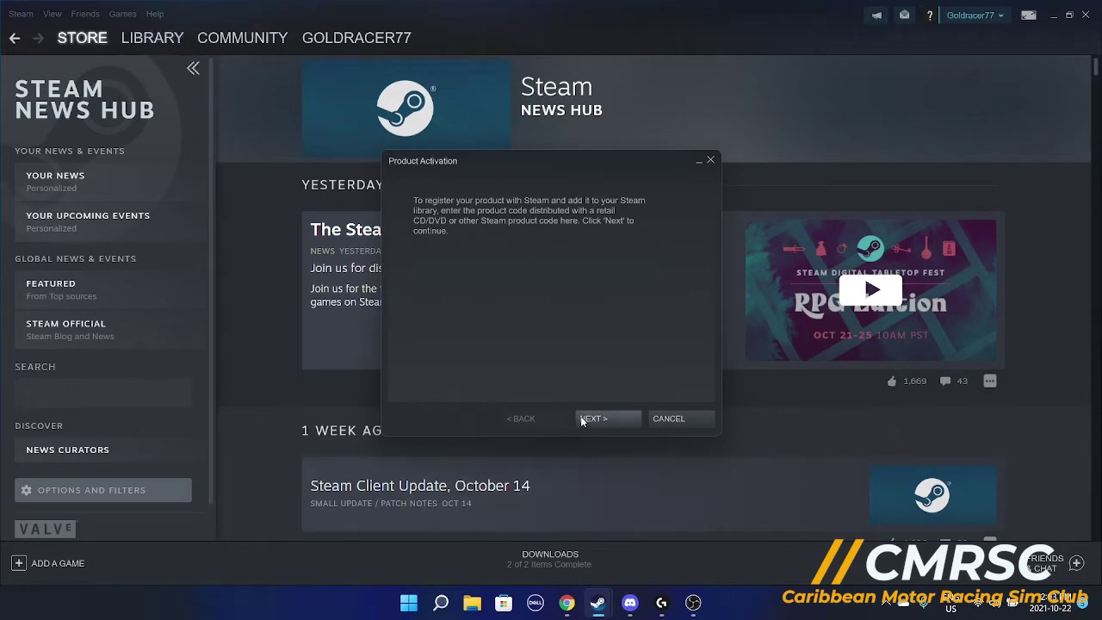
click(602, 424)
click(594, 417)
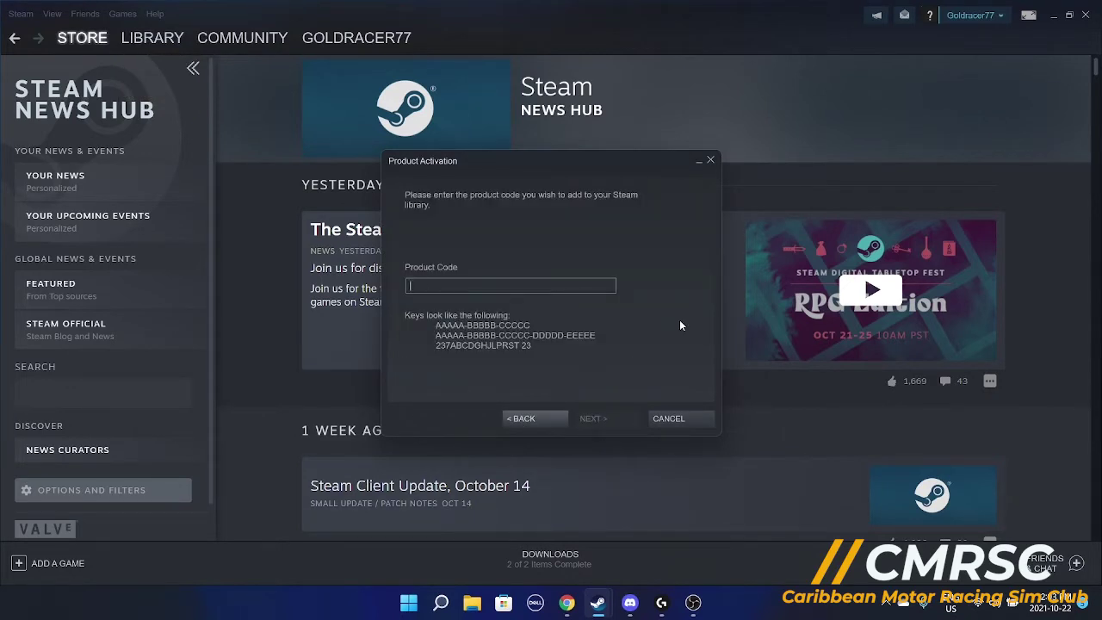
click(710, 160)
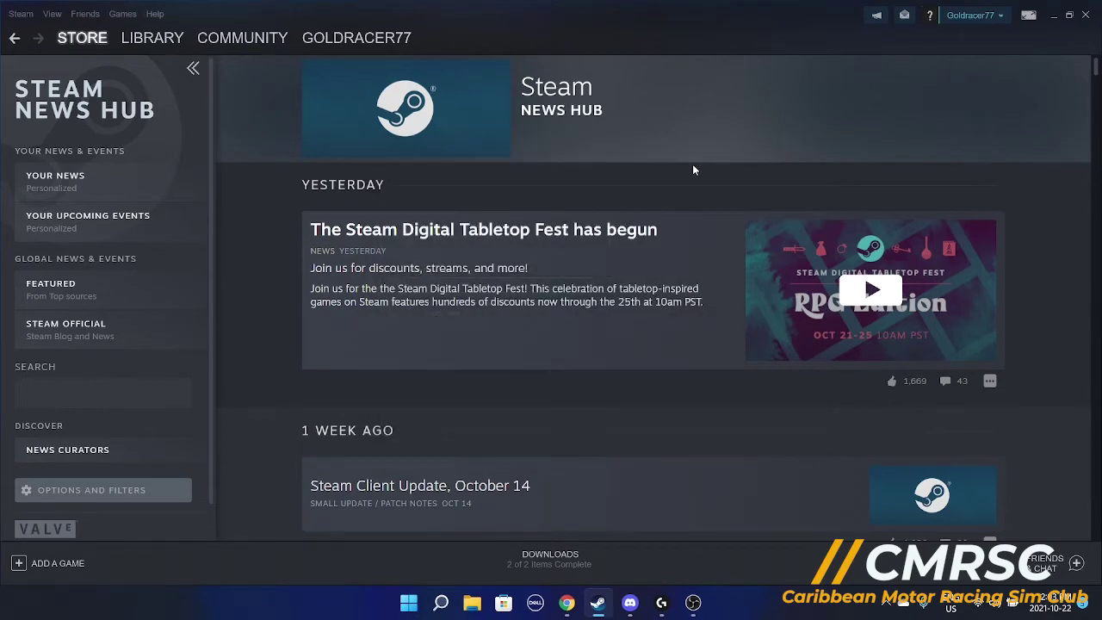
- Go to the Steam library and launch Assetto Corsa with PLAY
mouse_move(142, 38)
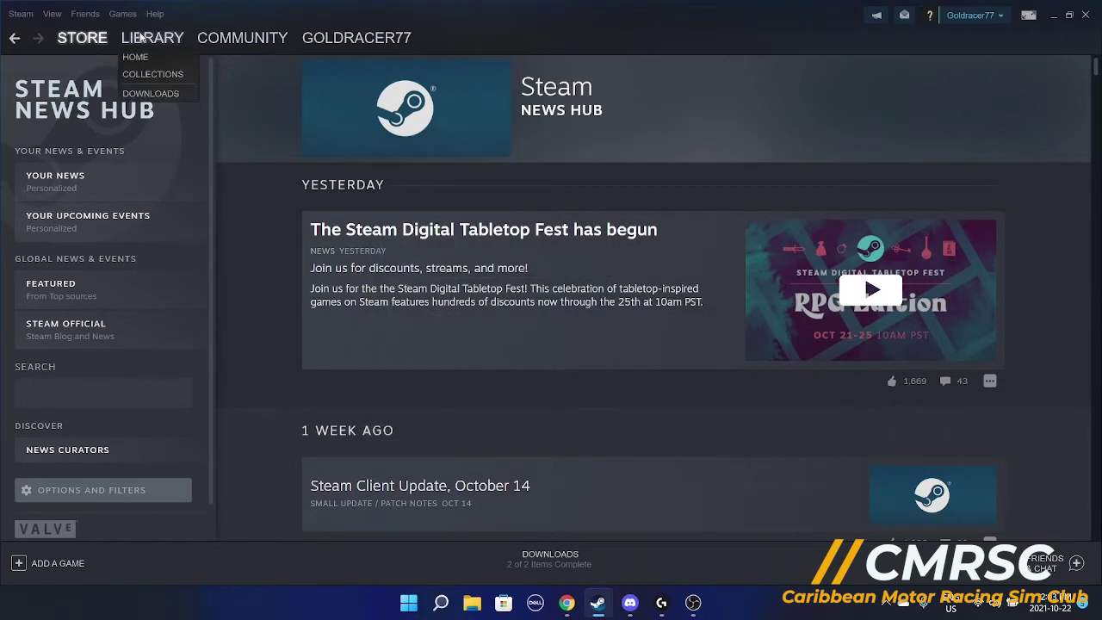
click(135, 38)
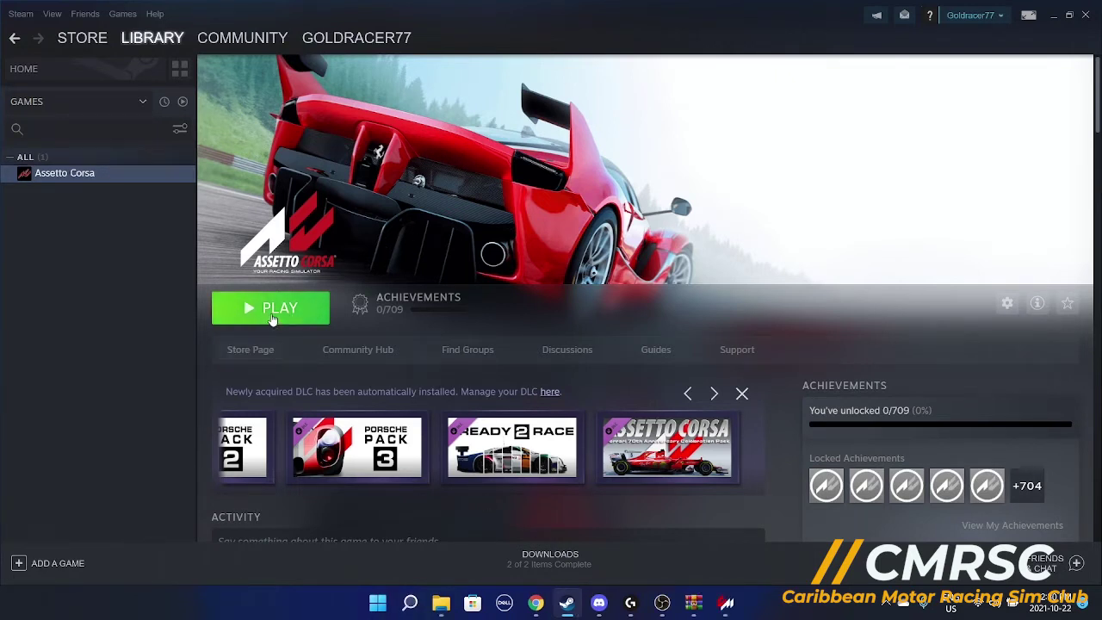
click(273, 313)
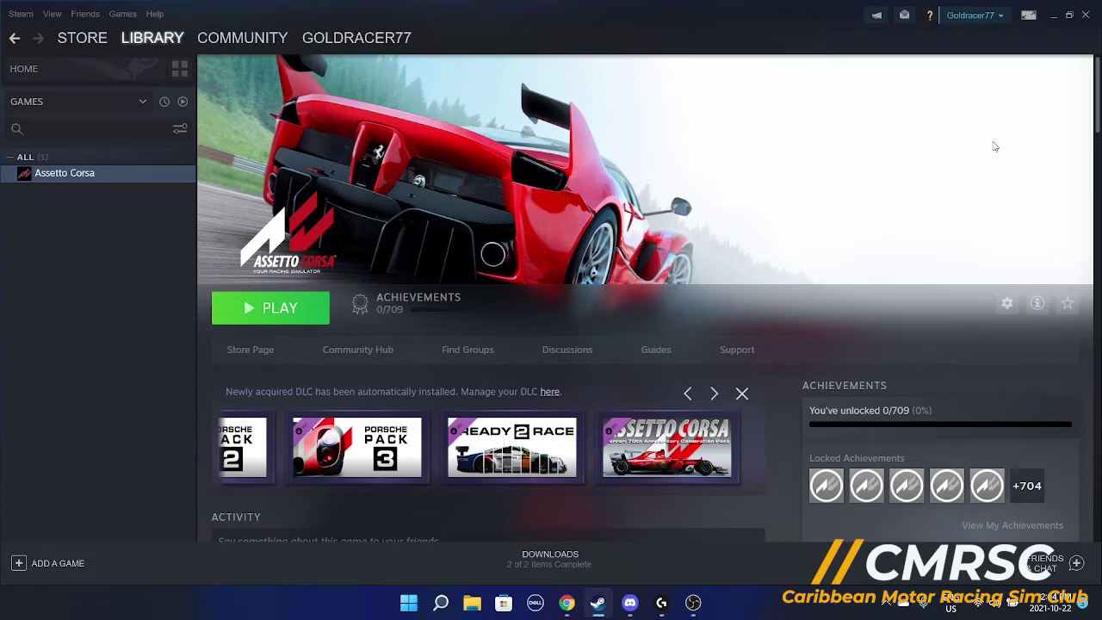
- On the assettocorsa.club Content Manager page, download the Lite zip from Backblaze B2
mouse_move(567, 603)
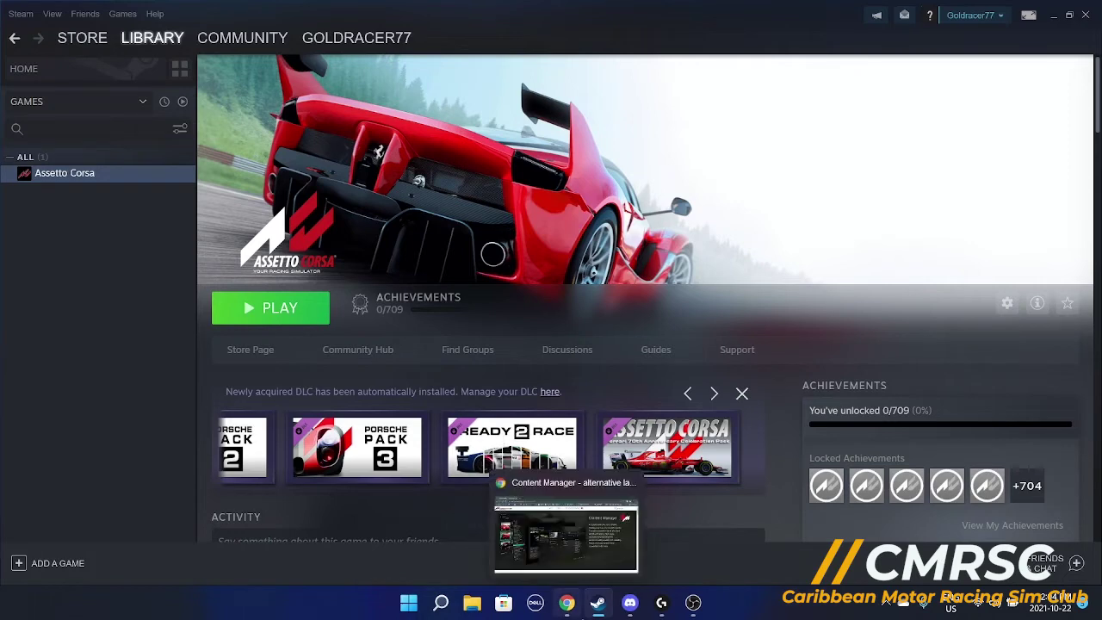
click(541, 544)
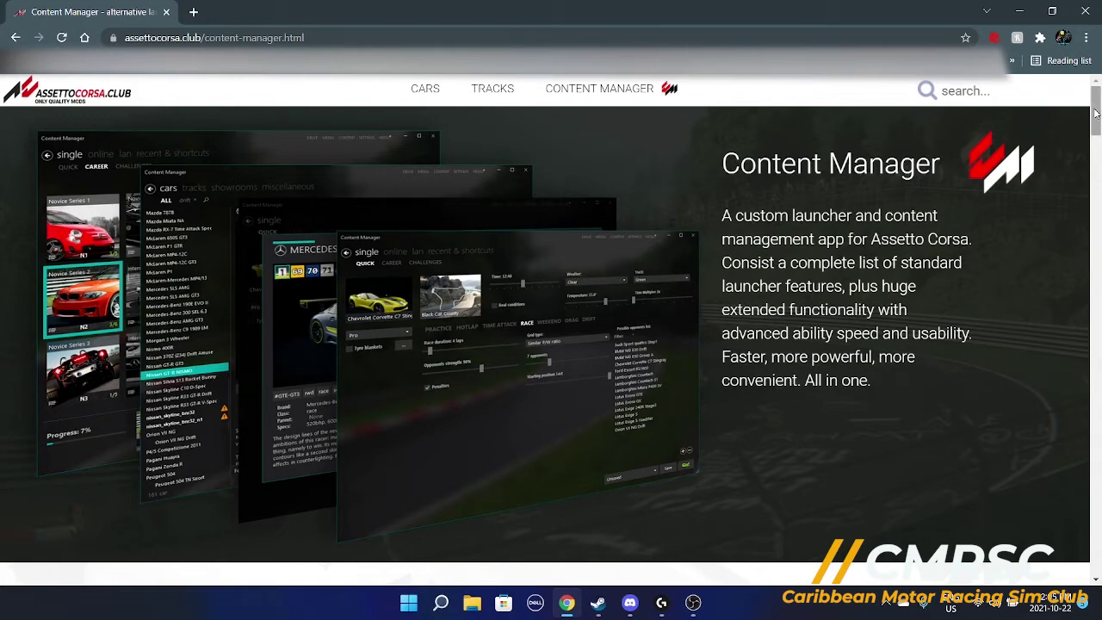
drag(1095, 112, 1086, 572)
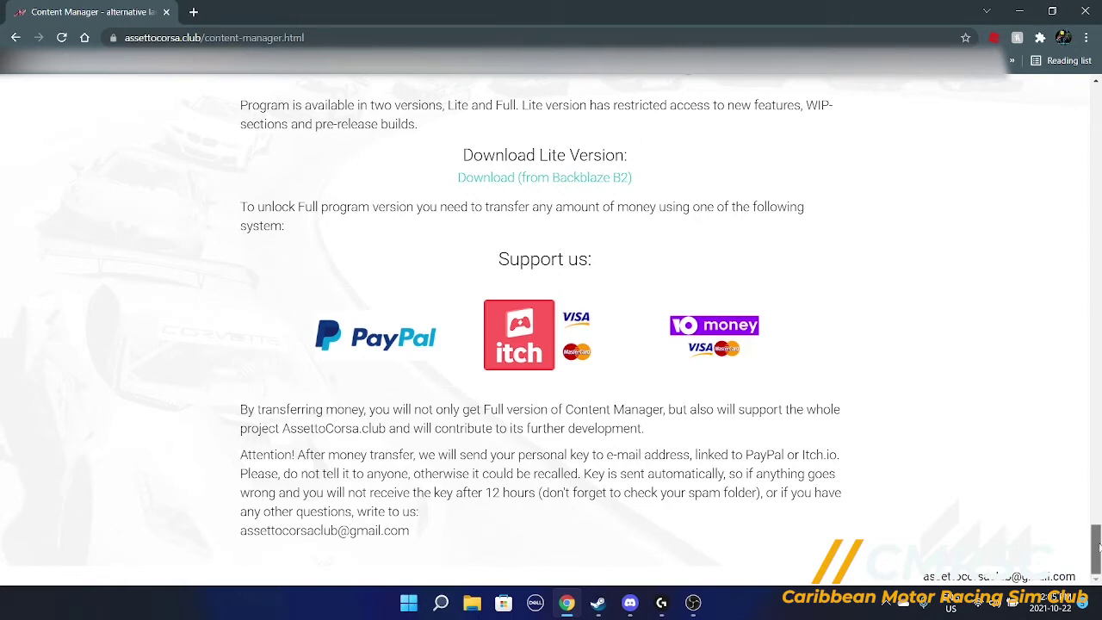
scroll(1098, 546, up, 2)
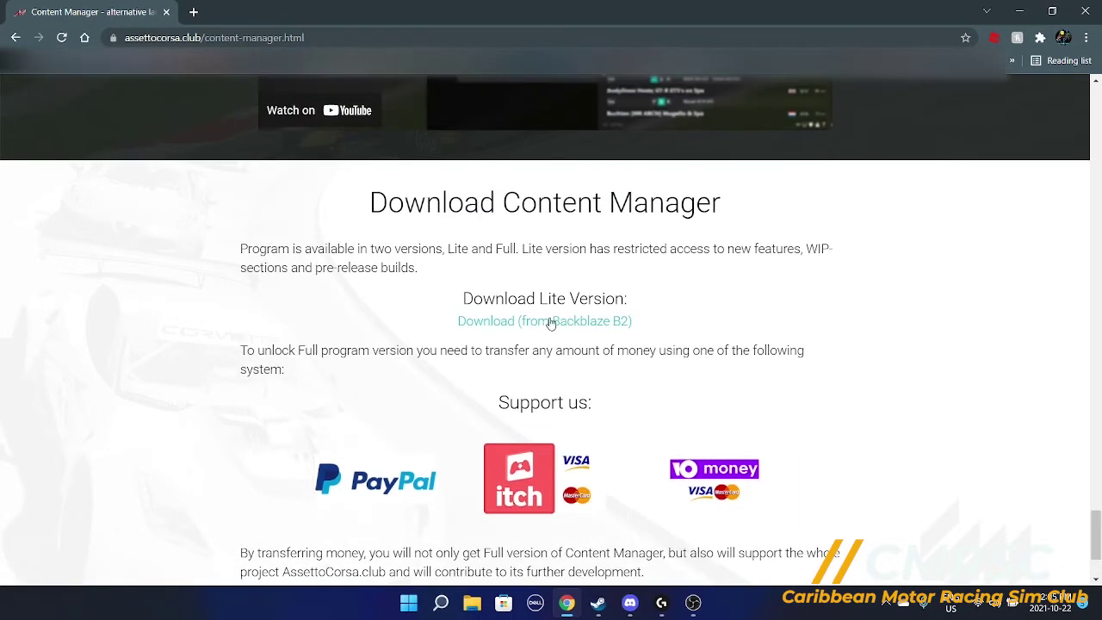
click(549, 323)
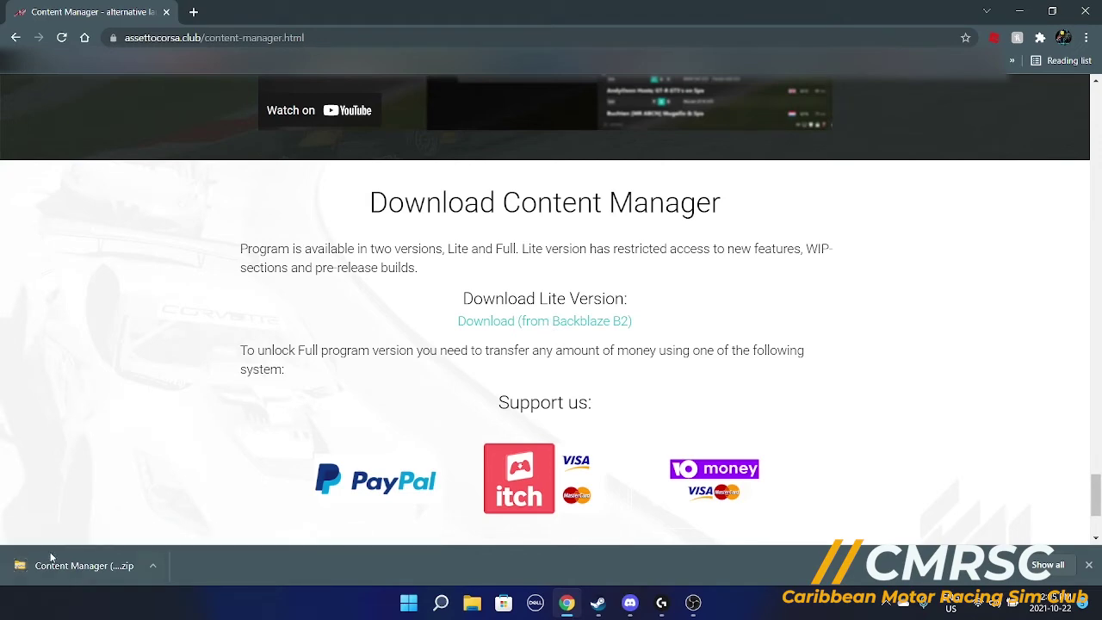
- Open the downloaded zip and run Content Manager directly without extracting it
click(65, 568)
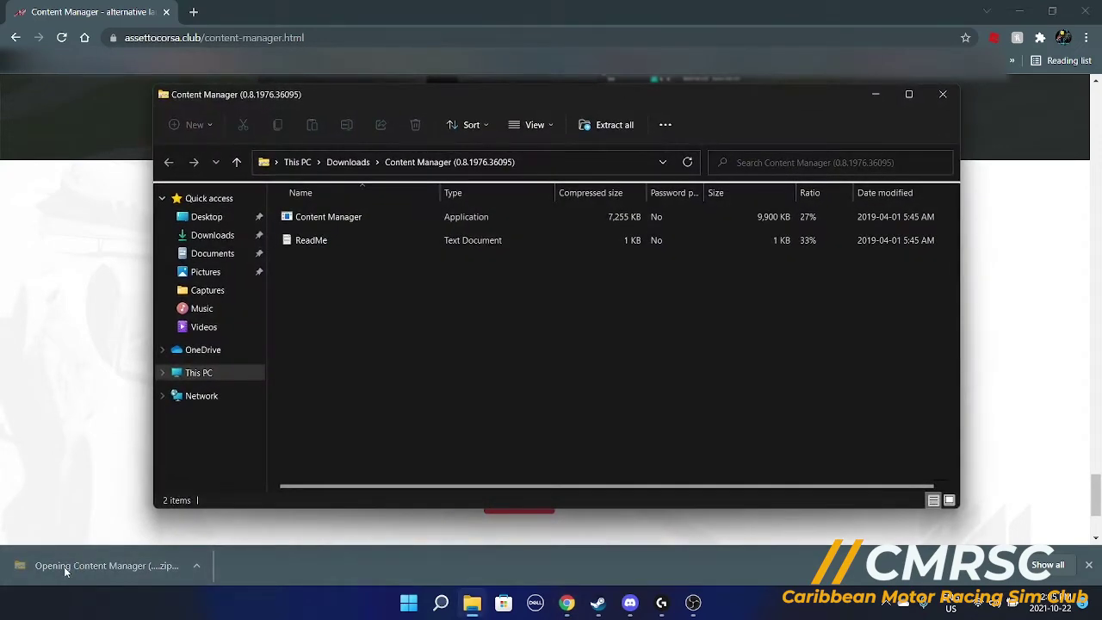
double_click(340, 220)
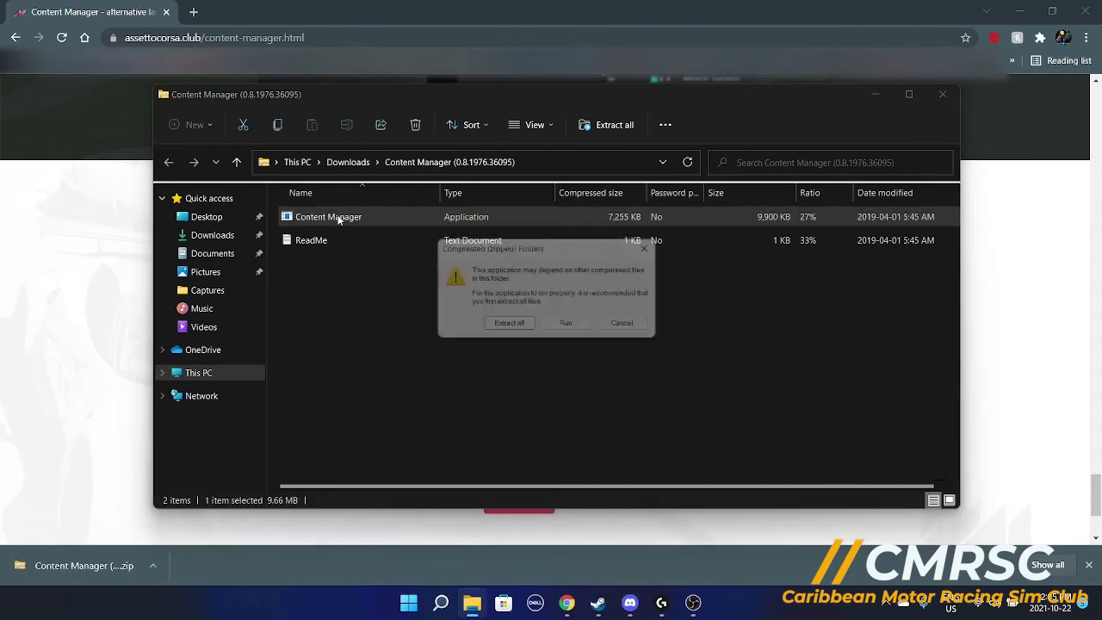
click(568, 328)
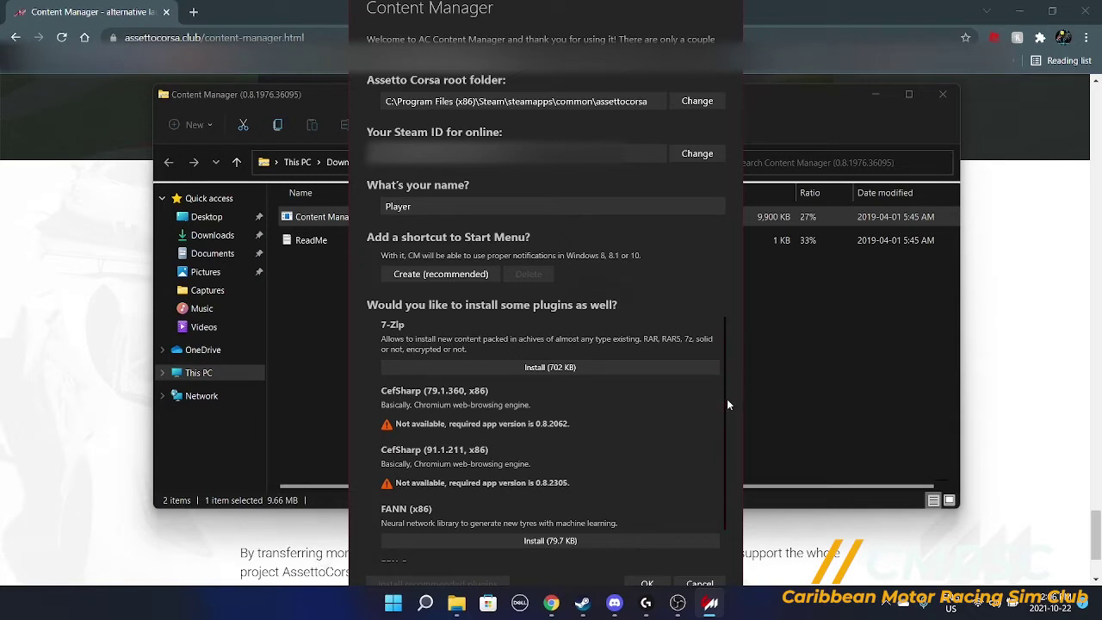
- Install the FBX Converter plugin and finish the first-run setup with OK
drag(724, 398, 723, 537)
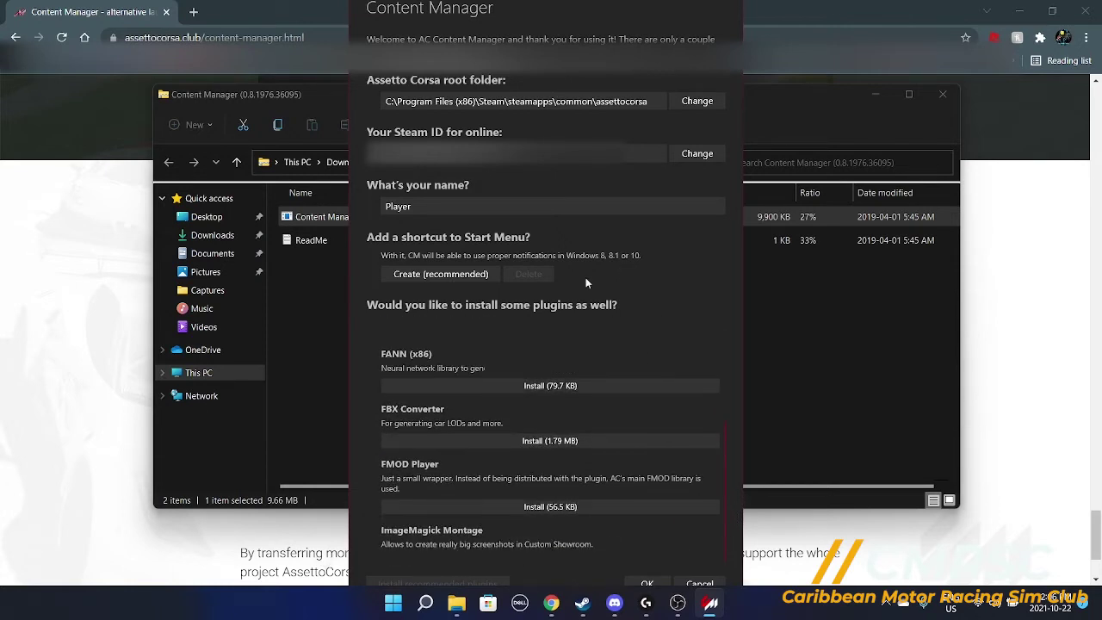
click(516, 440)
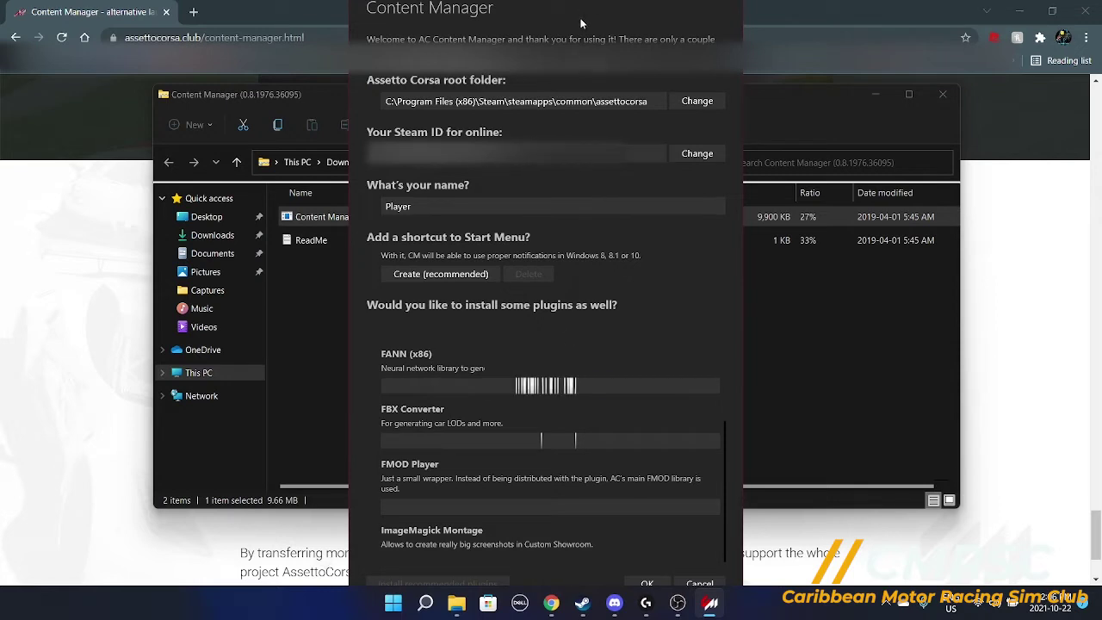
click(647, 583)
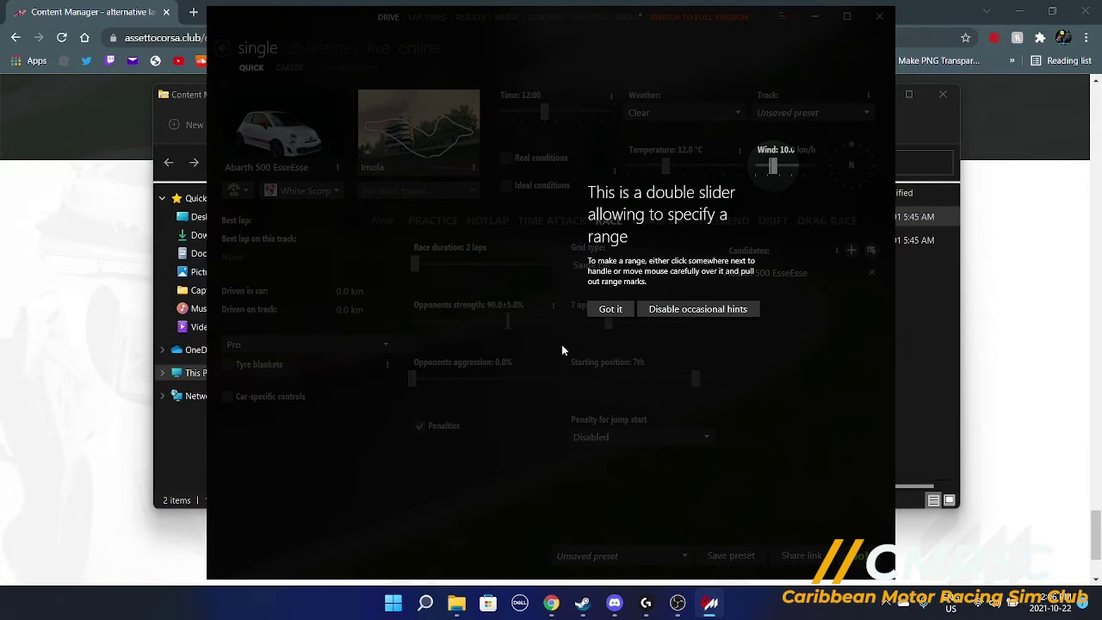
- Dismiss the double-slider hint and maximize the Content Manager window
click(612, 311)
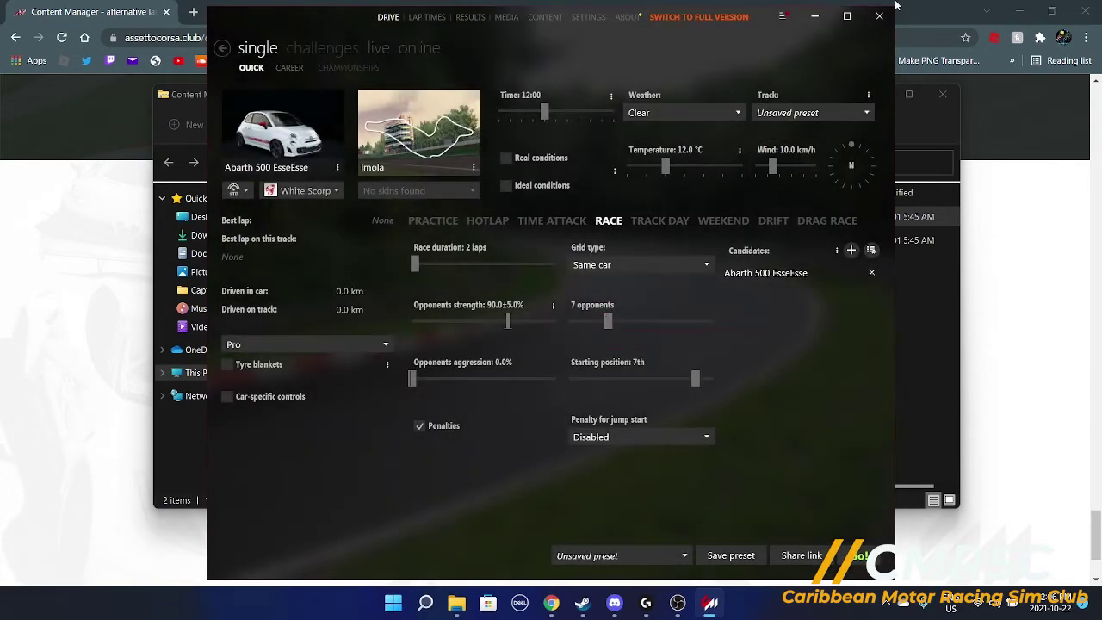
click(857, 17)
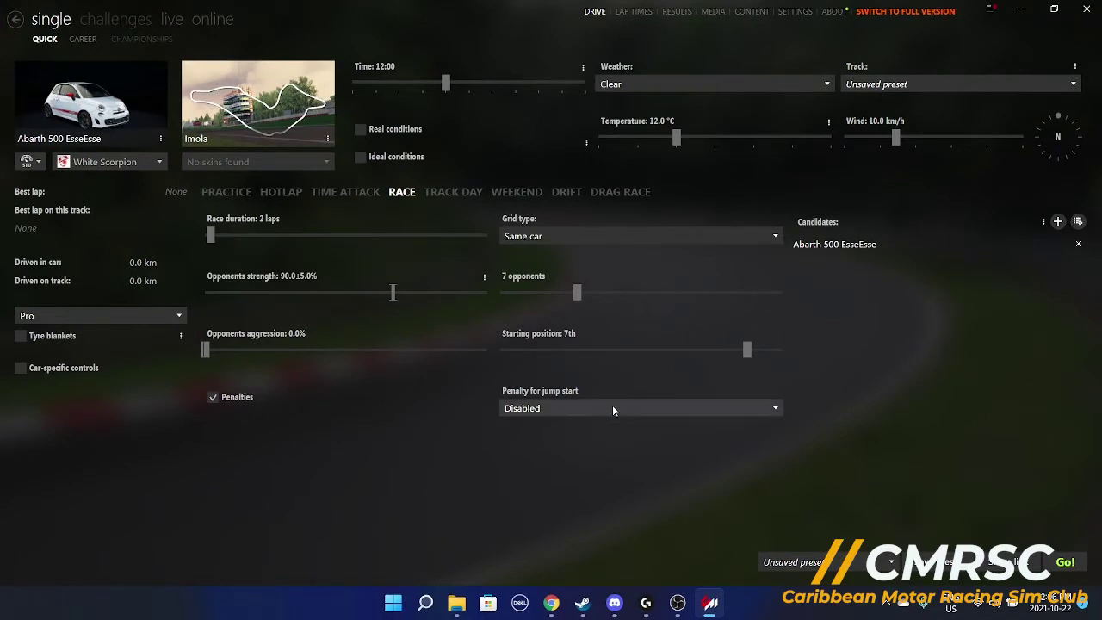
mouse_move(55, 128)
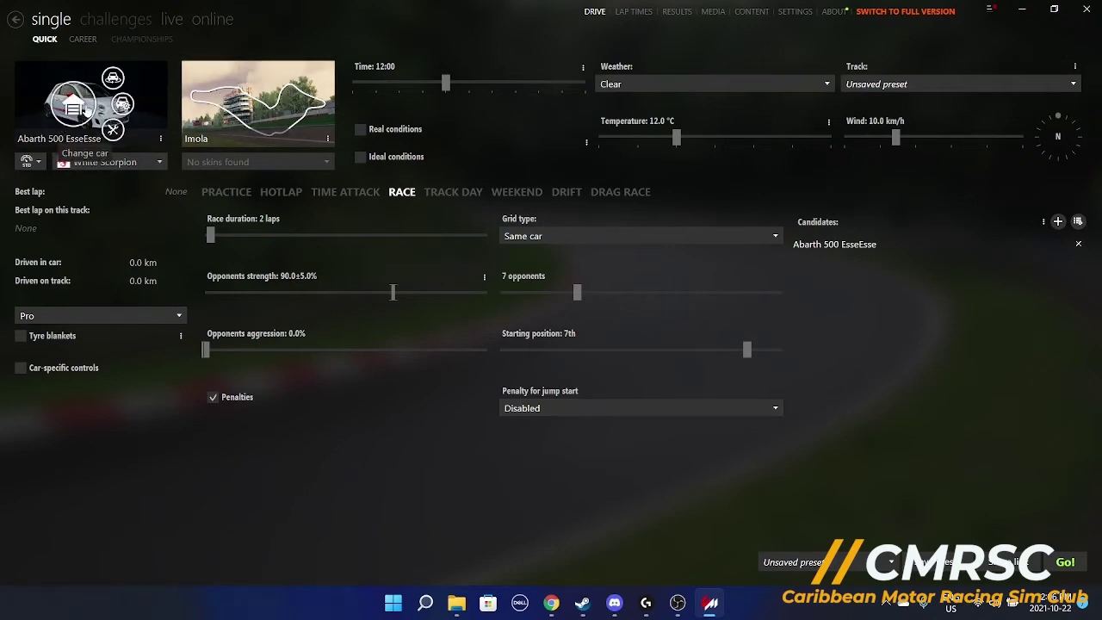
- Change the quick race car to the Ferrari 488 GT3
click(82, 105)
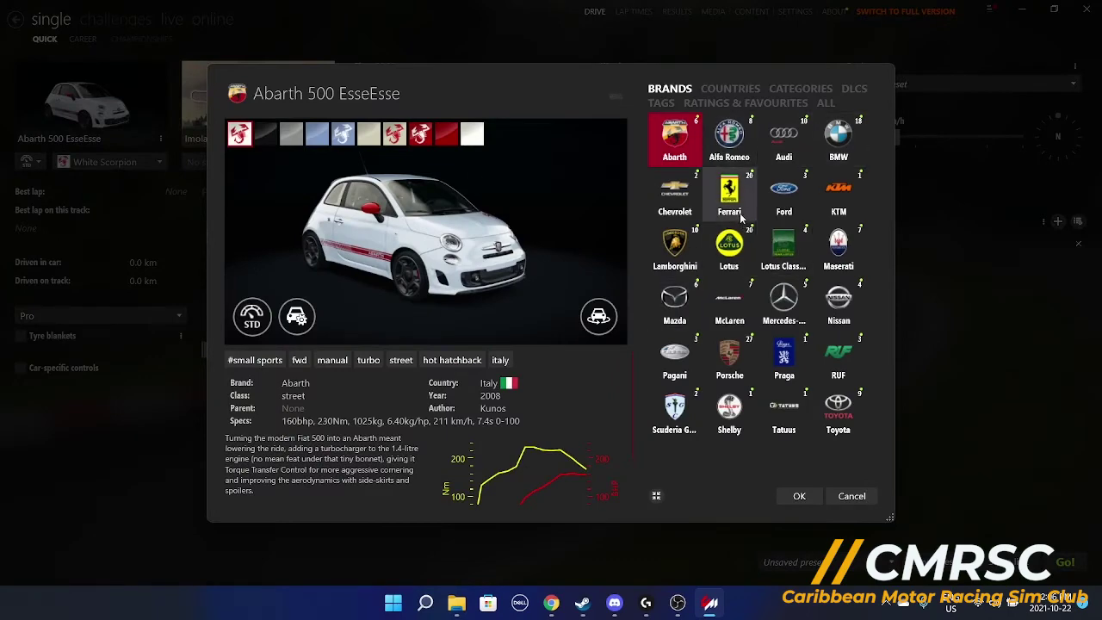
click(742, 217)
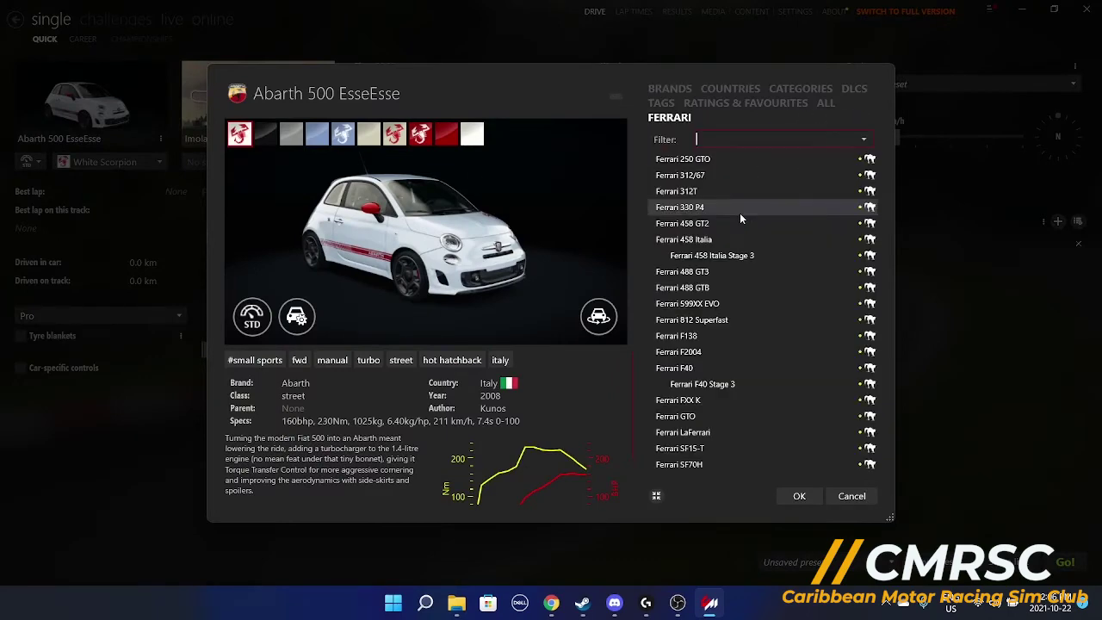
click(709, 274)
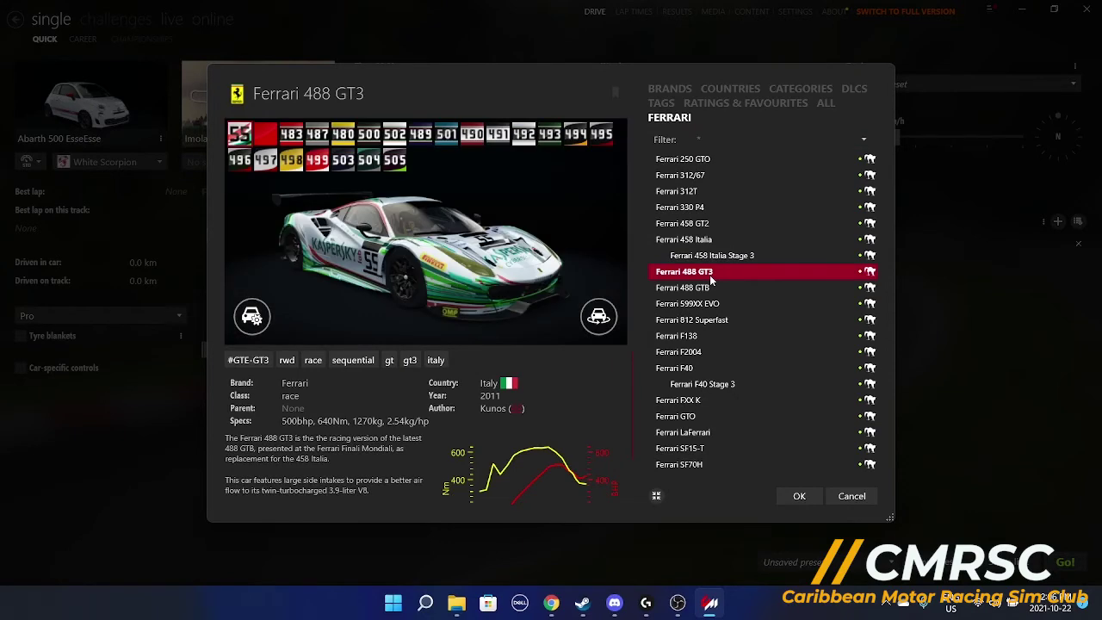
click(799, 499)
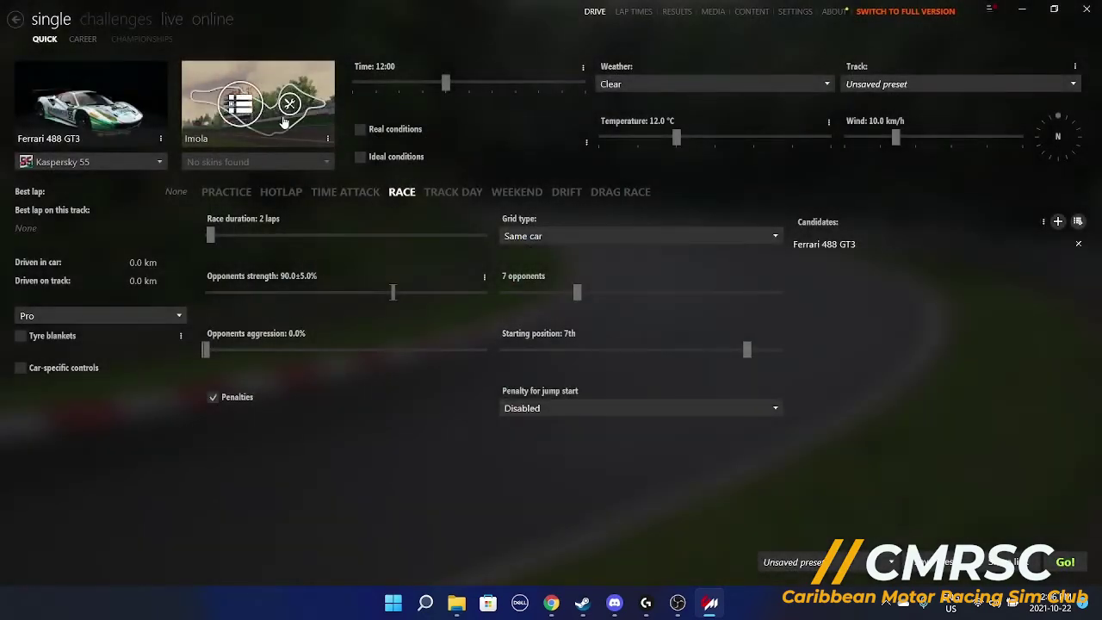
- Pick Silverstone GP from the Great Britain tracks as the race track
click(245, 109)
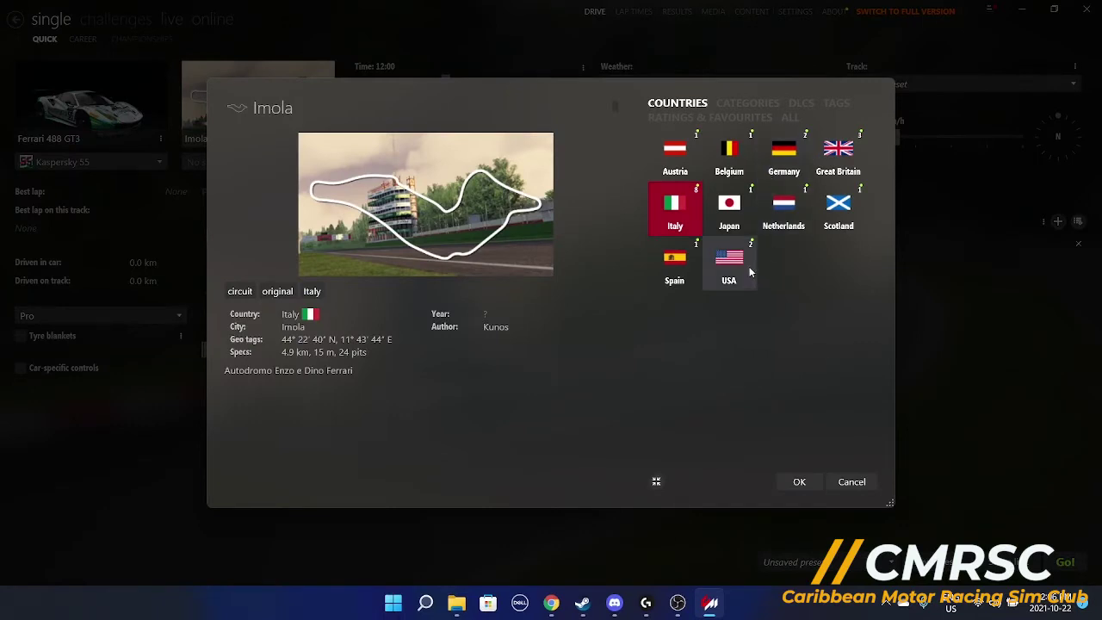
click(843, 170)
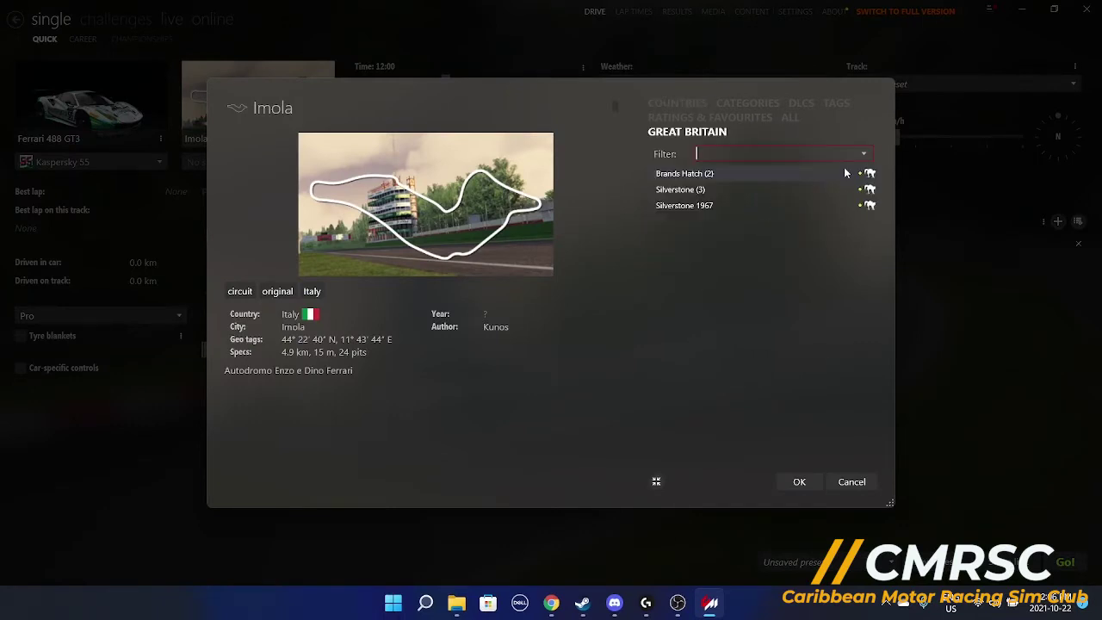
click(755, 189)
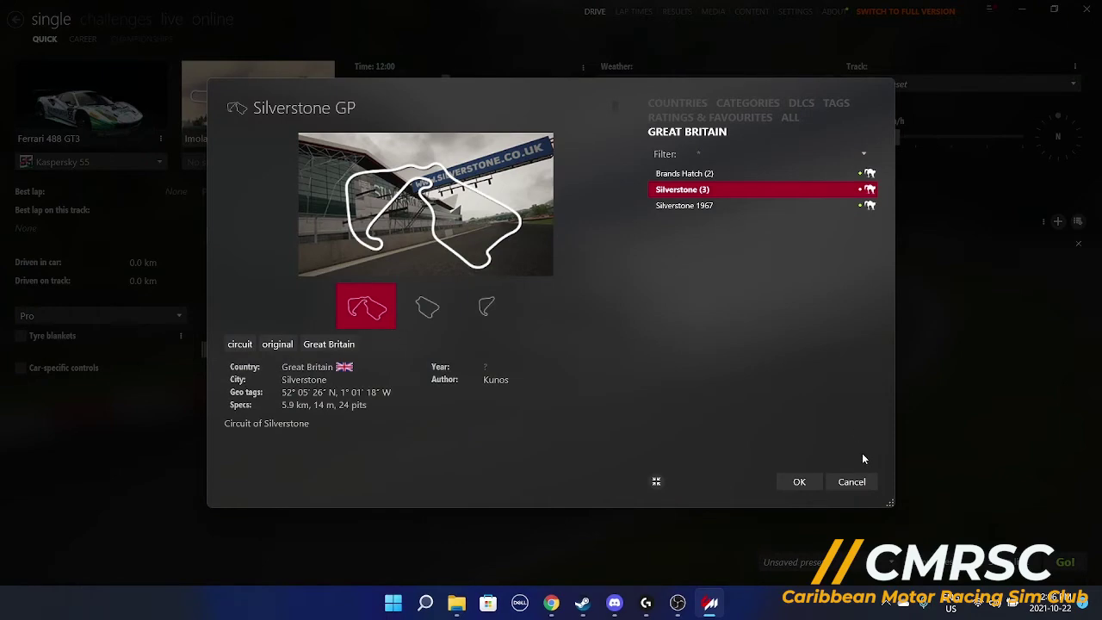
click(797, 481)
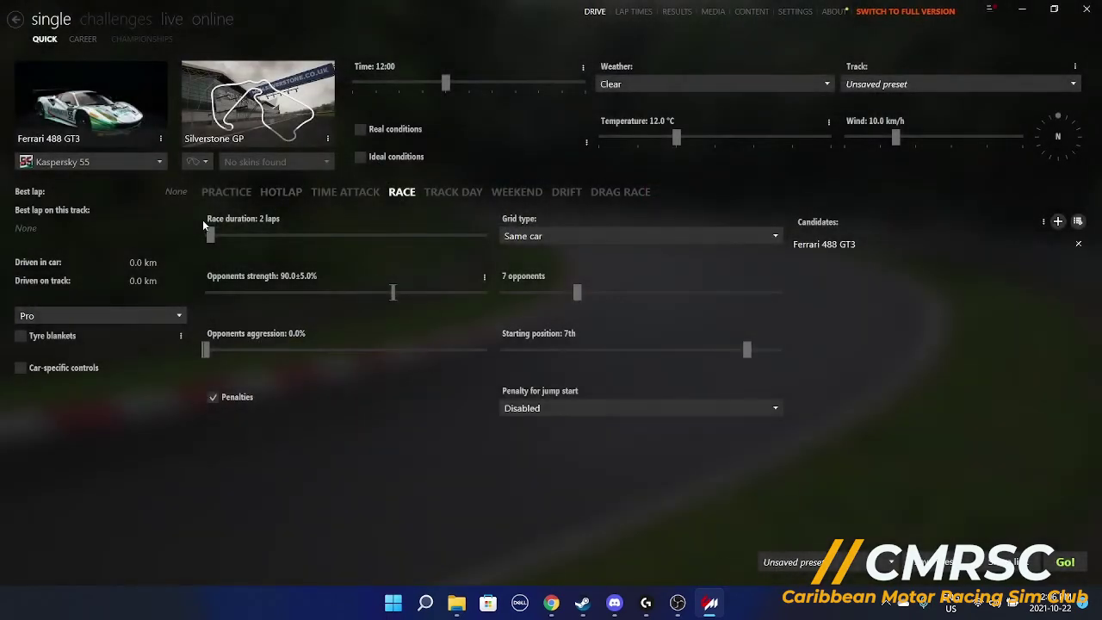
- Set the race to 5 laps with 15 AI opponents, starting from 5th position
mouse_move(210, 234)
mouse_down()
mouse_move(279, 264)
mouse_move(226, 245)
mouse_up()
drag(577, 292, 676, 293)
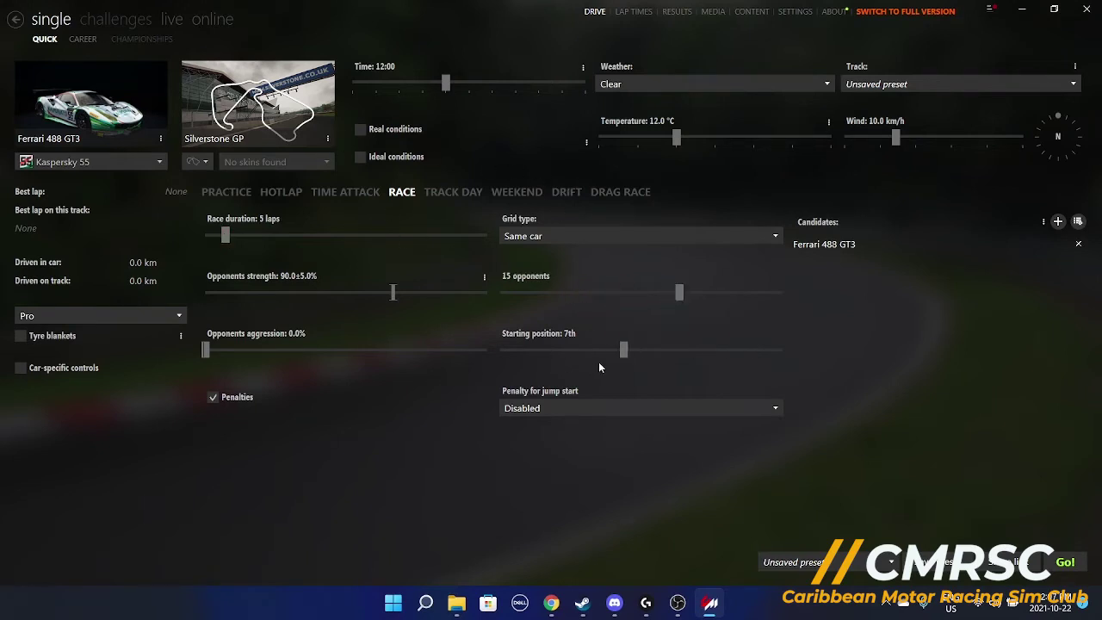
drag(623, 349, 582, 348)
- In settings, view the Assetto Corsa controls page, then go to the Custom Shaders Patch section
click(784, 23)
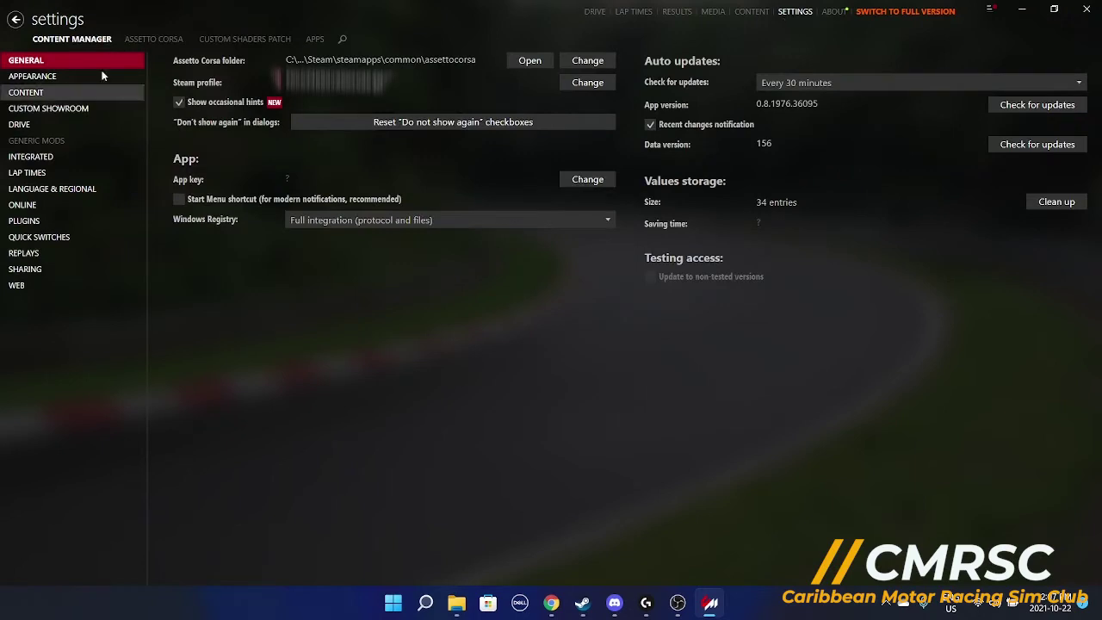
click(169, 39)
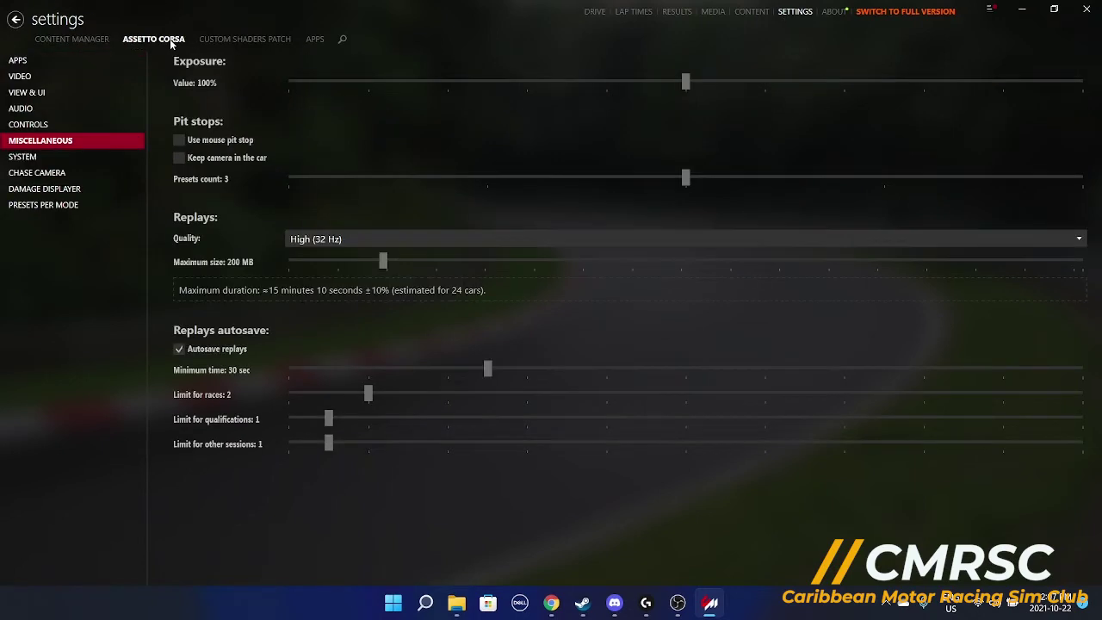
click(82, 126)
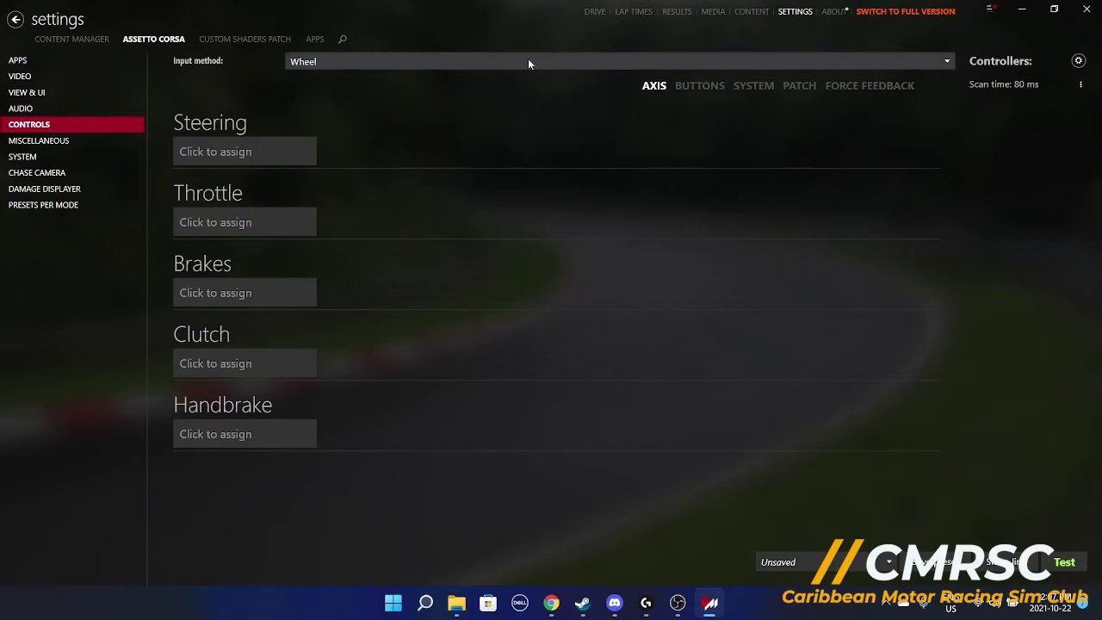
click(255, 41)
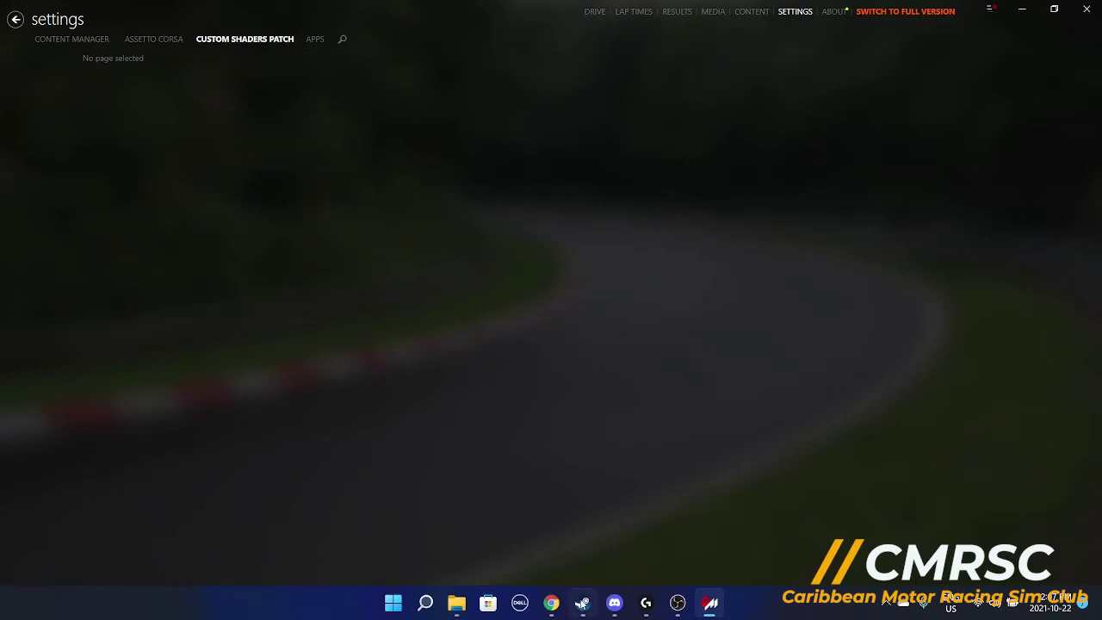
- From the acstuff.ru/patch page, download the recommended v0.1.60 lights-patch zip
mouse_move(551, 603)
click(551, 526)
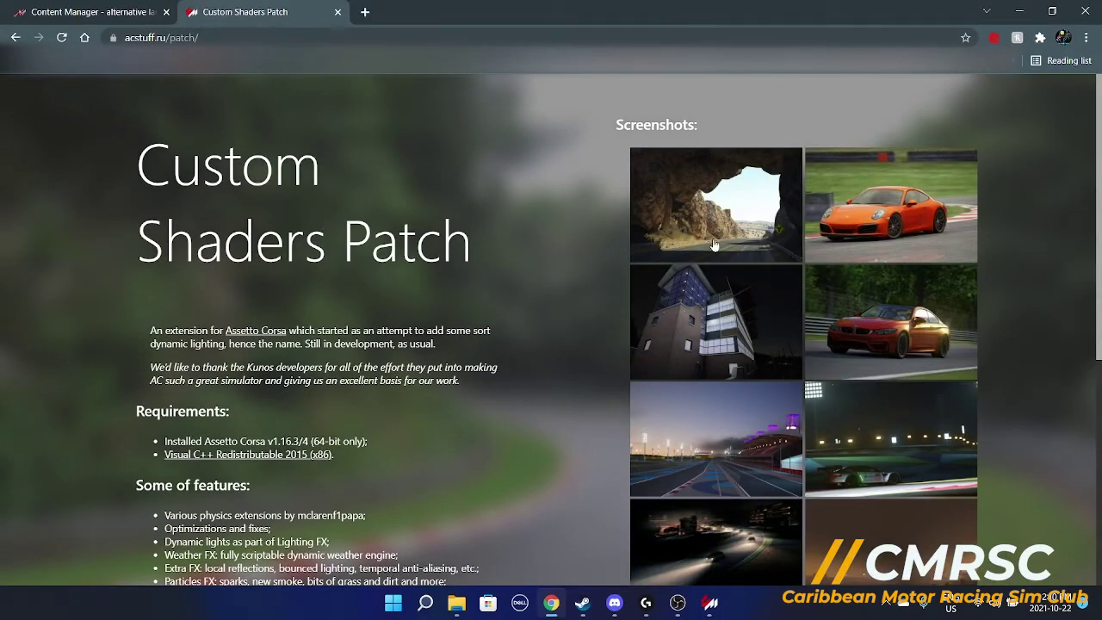
drag(1099, 155, 1095, 330)
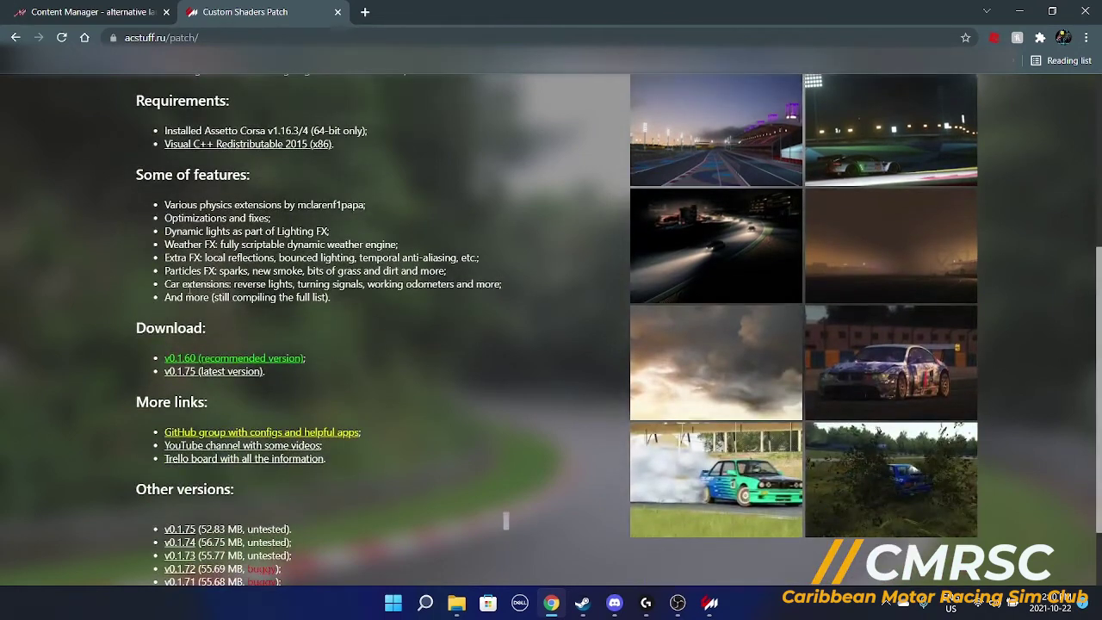
click(277, 359)
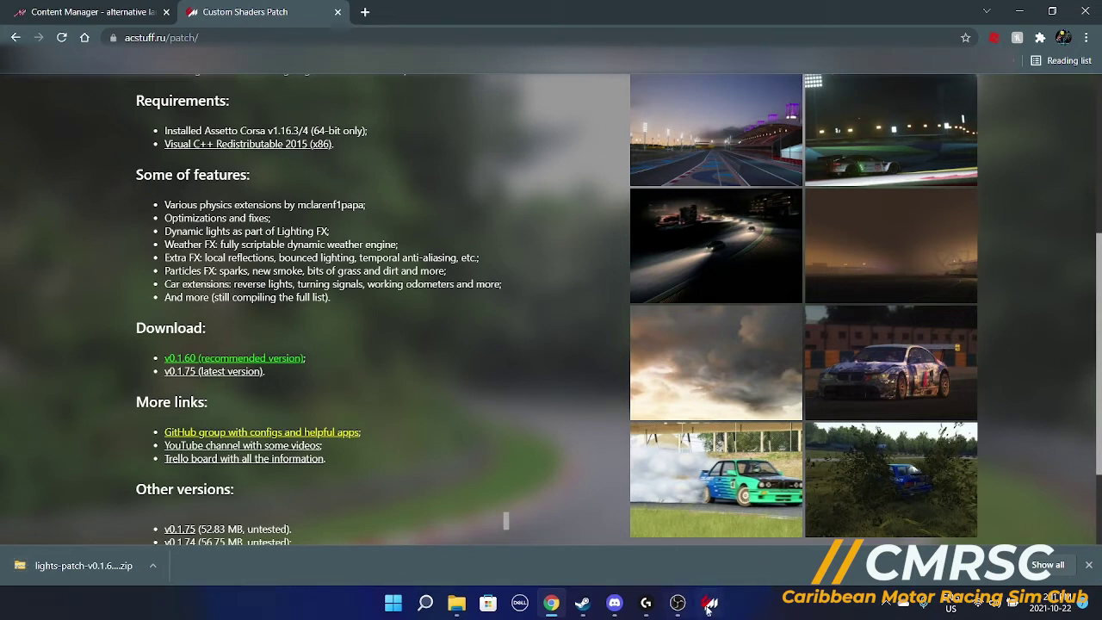
- Restore Content Manager beside Chrome and show its downloads list with lights-patch-v0.1.60 (1).zip
mouse_move(711, 607)
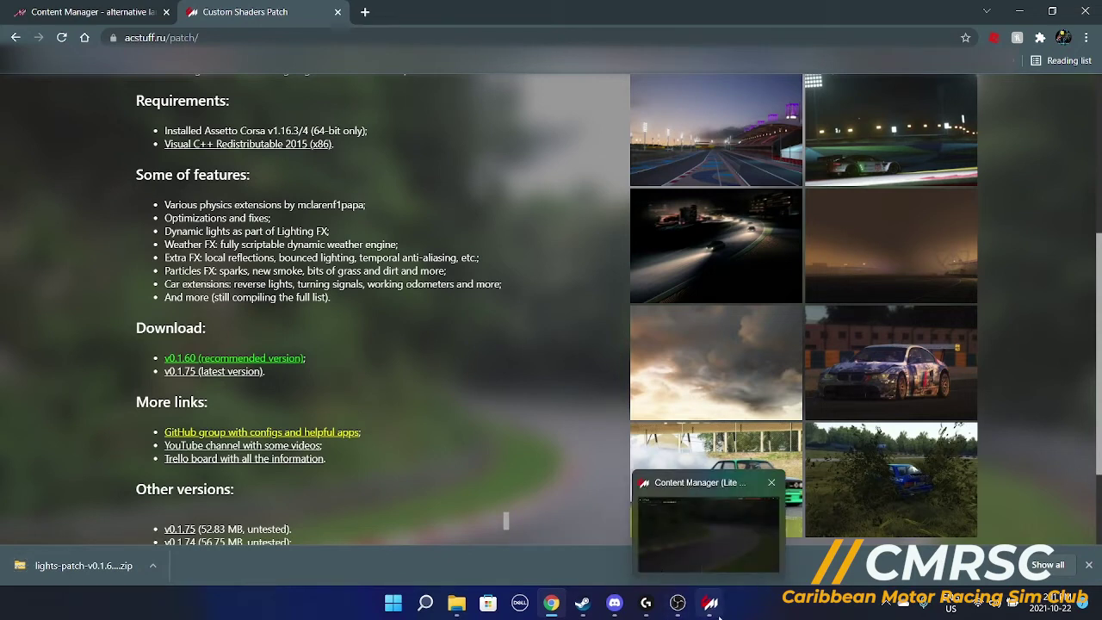
click(708, 527)
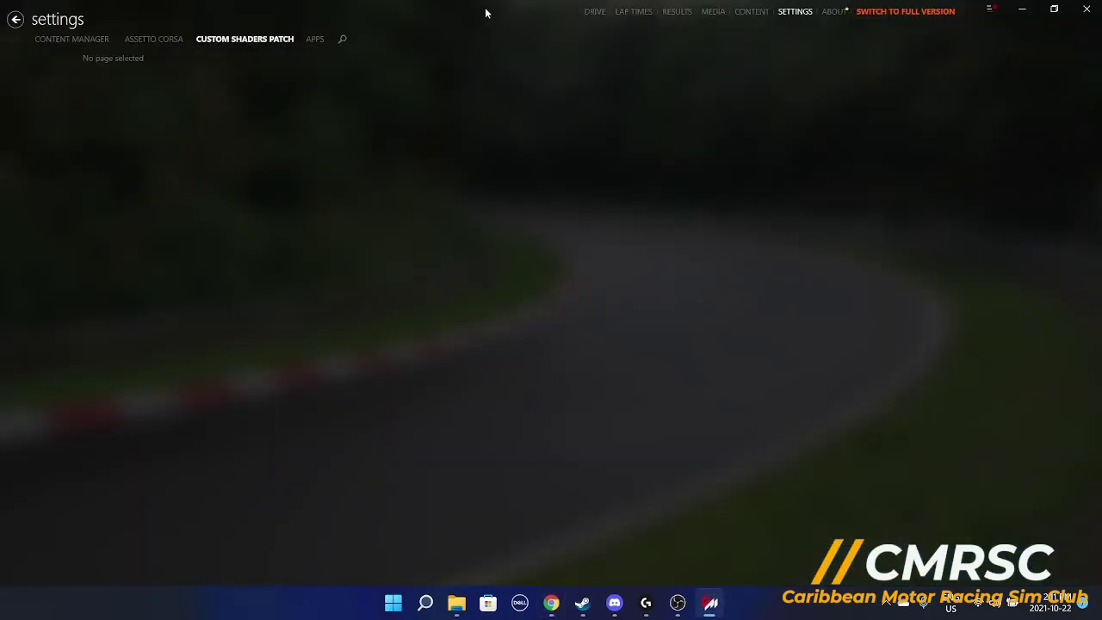
click(1053, 9)
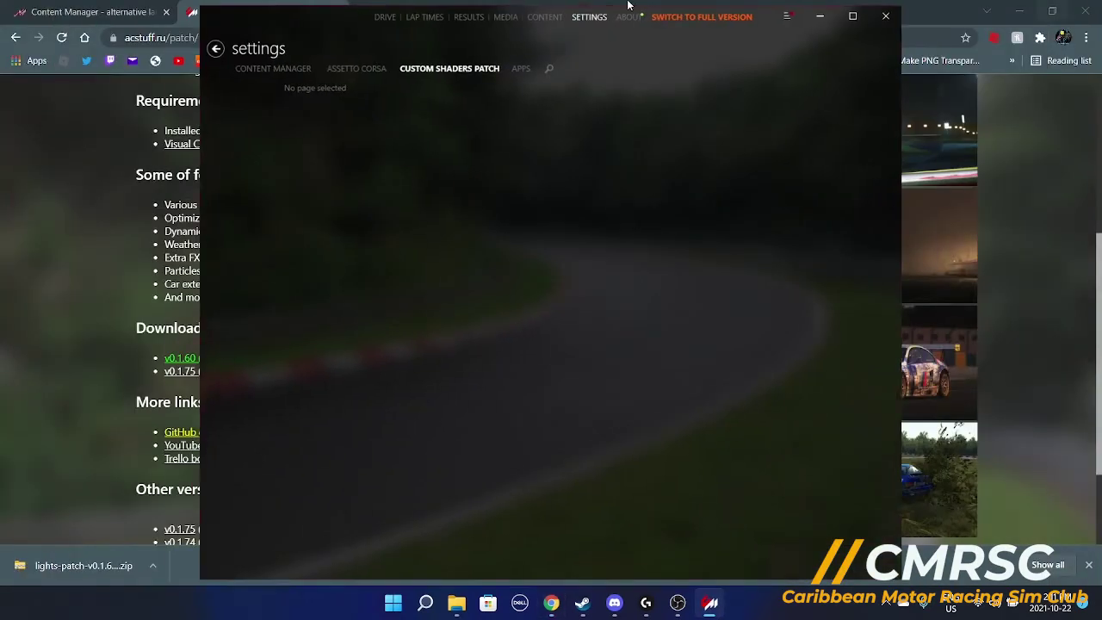
drag(343, 19, 547, 30)
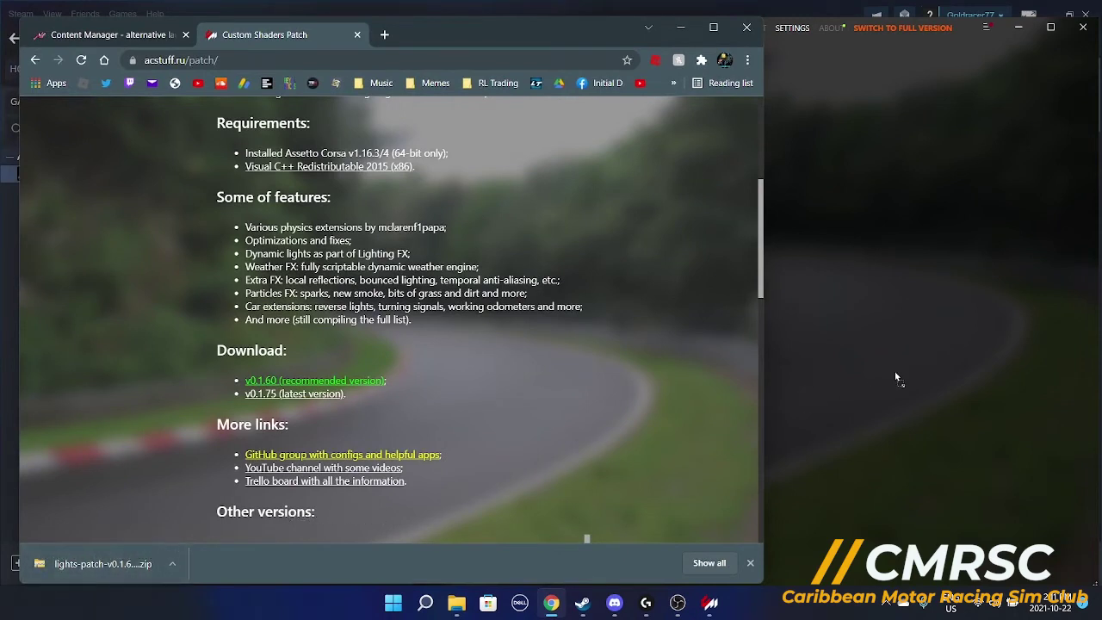
click(918, 365)
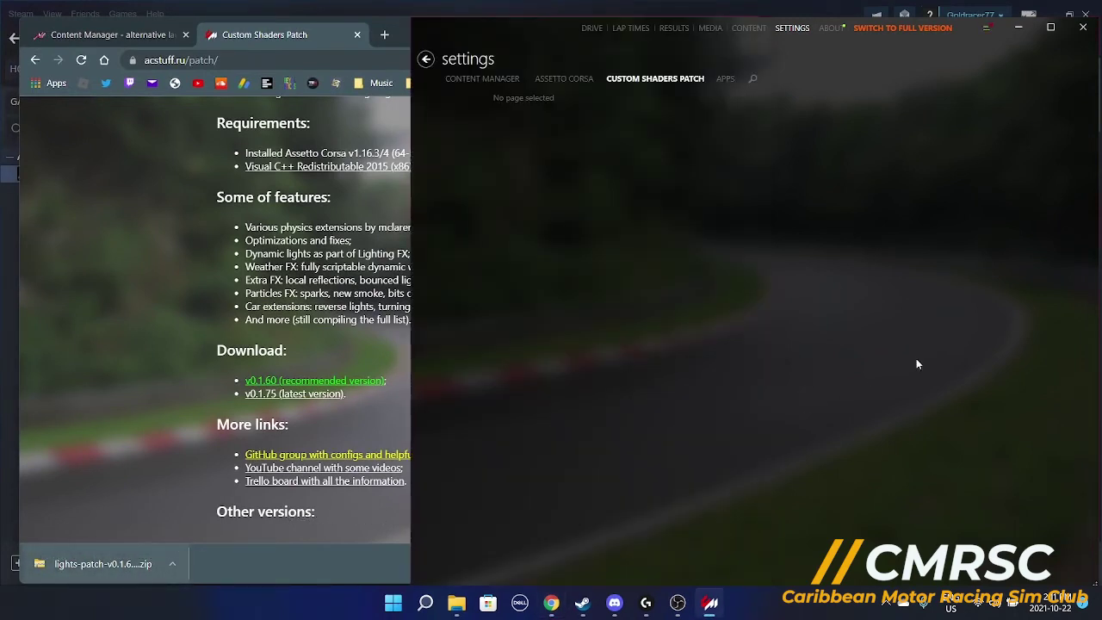
click(992, 29)
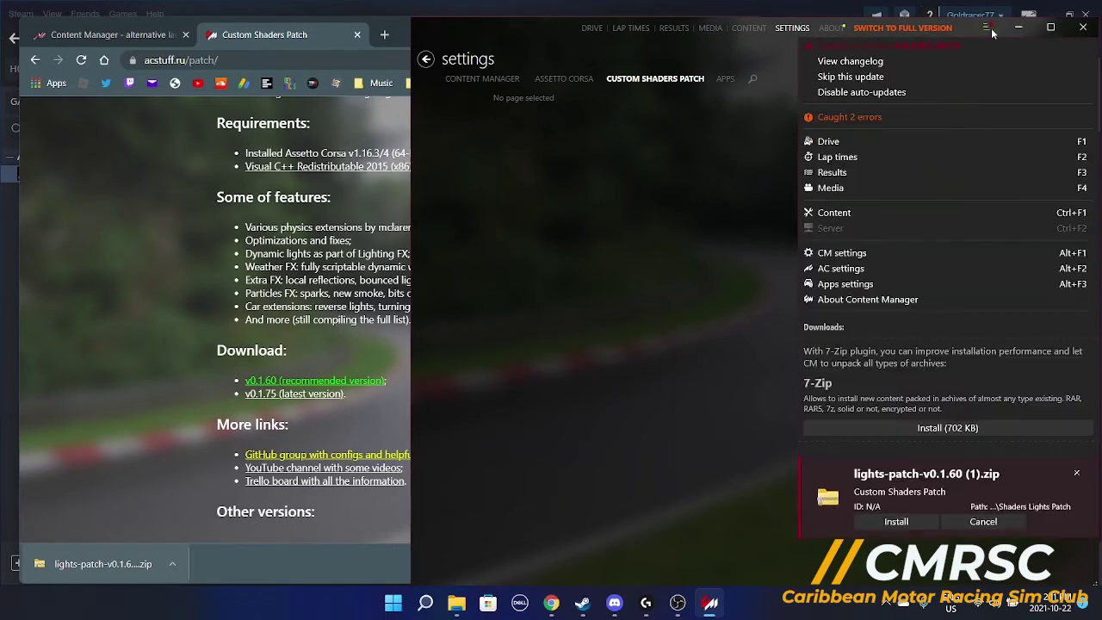
- Install Custom Shaders Patch 0.1.60, check for updates on startup only, and disable auto-update
click(876, 522)
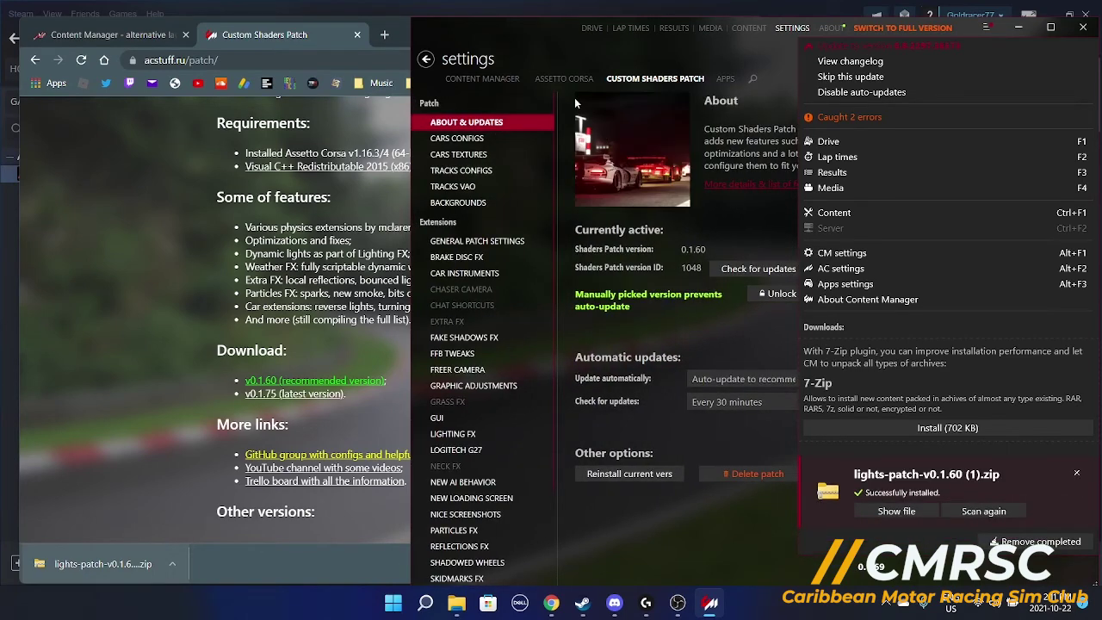
click(574, 98)
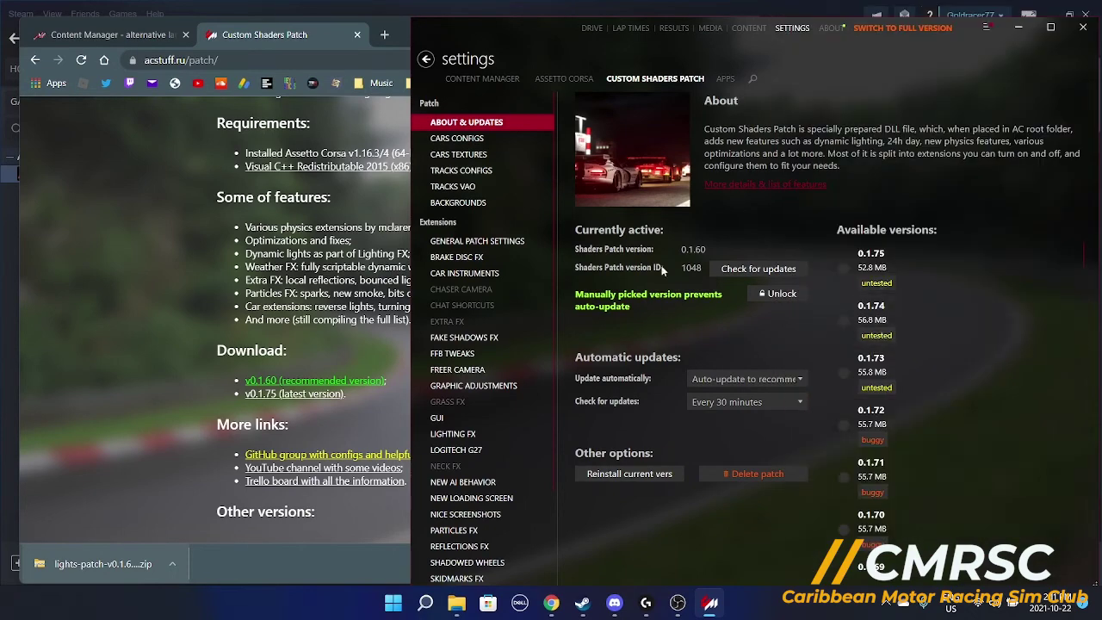
click(736, 400)
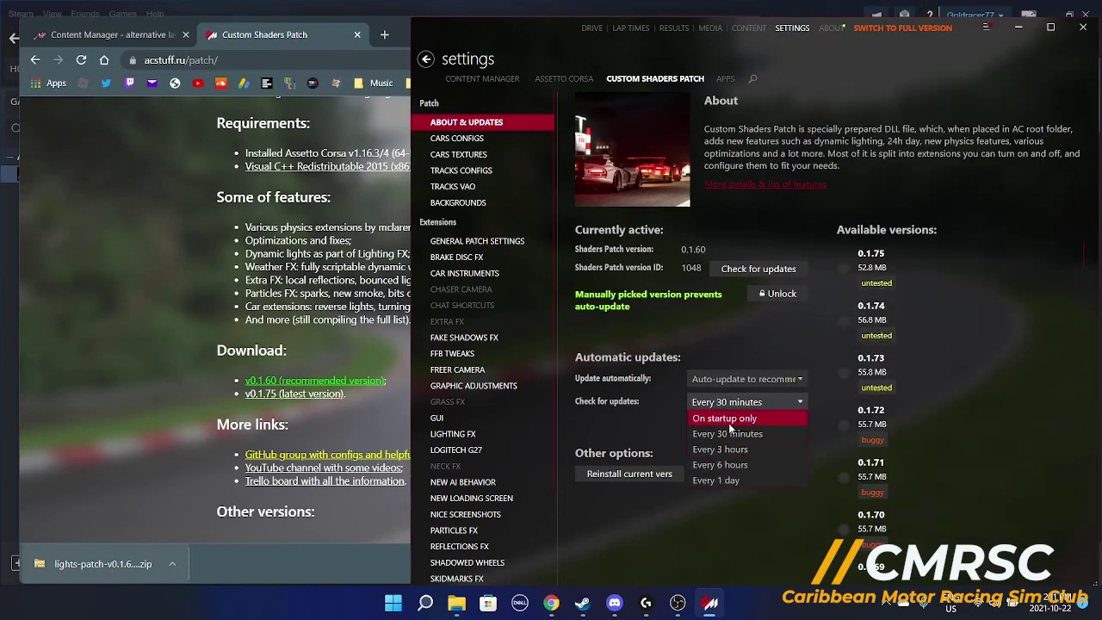
click(729, 419)
click(733, 384)
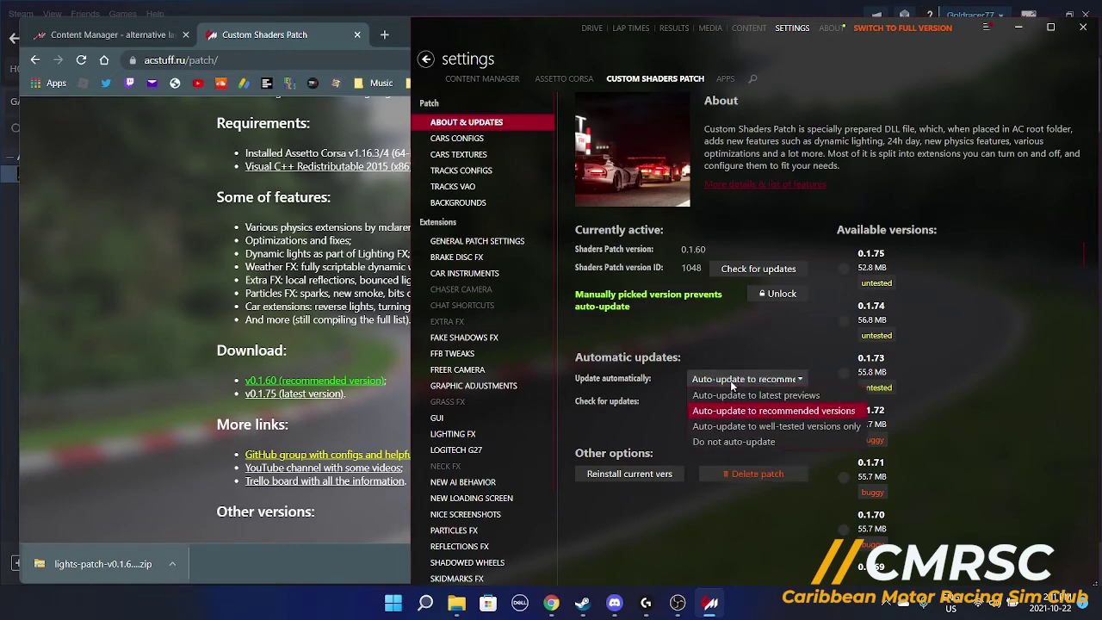
click(723, 443)
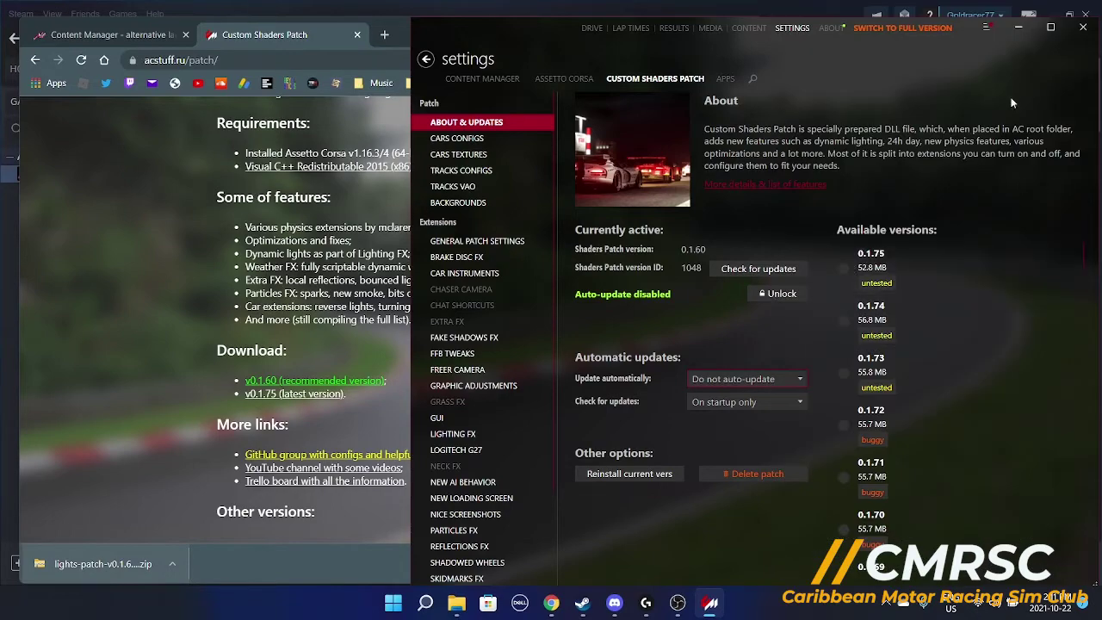
- Browse the patch's Brake Disc FX, Car Instruments, Fake Shadows FX and Freer Camera settings
drag(533, 27, 269, 26)
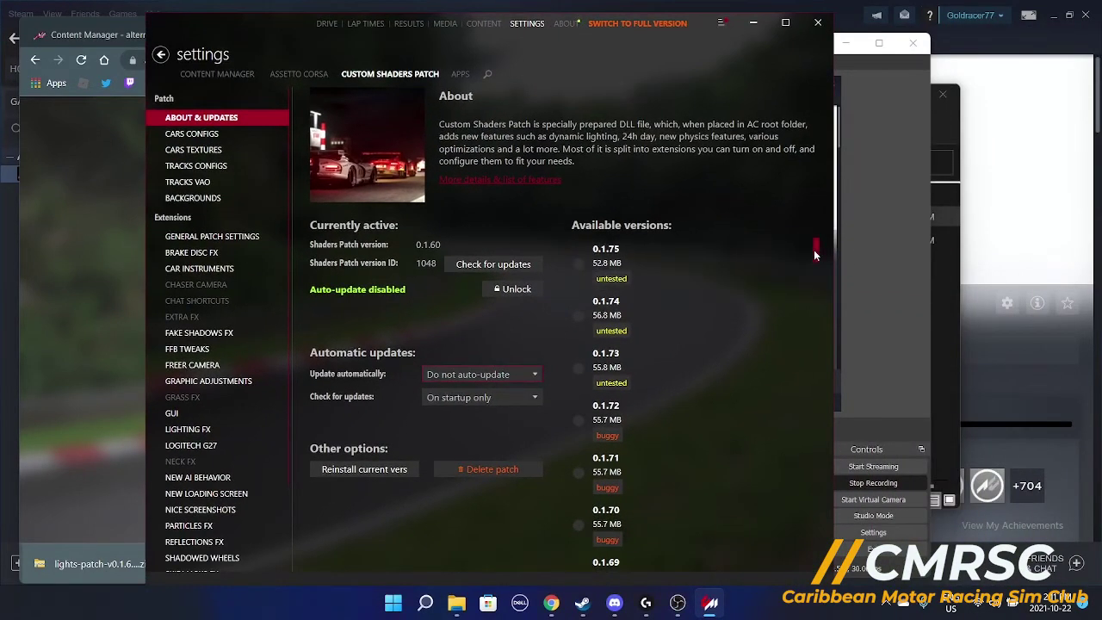
drag(814, 251, 825, 301)
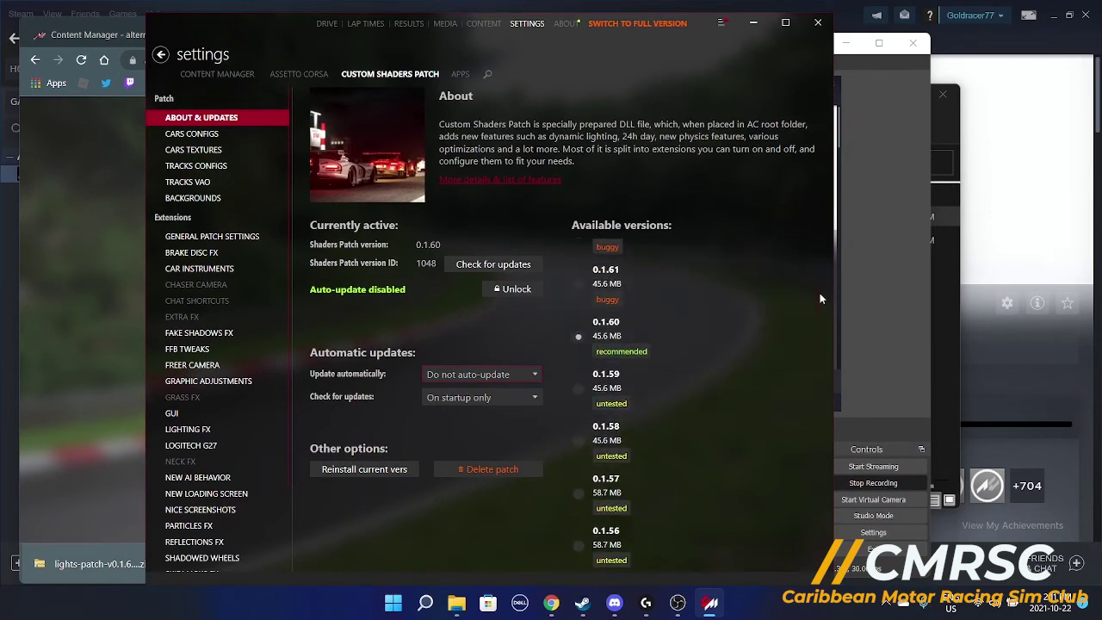
drag(819, 299, 819, 208)
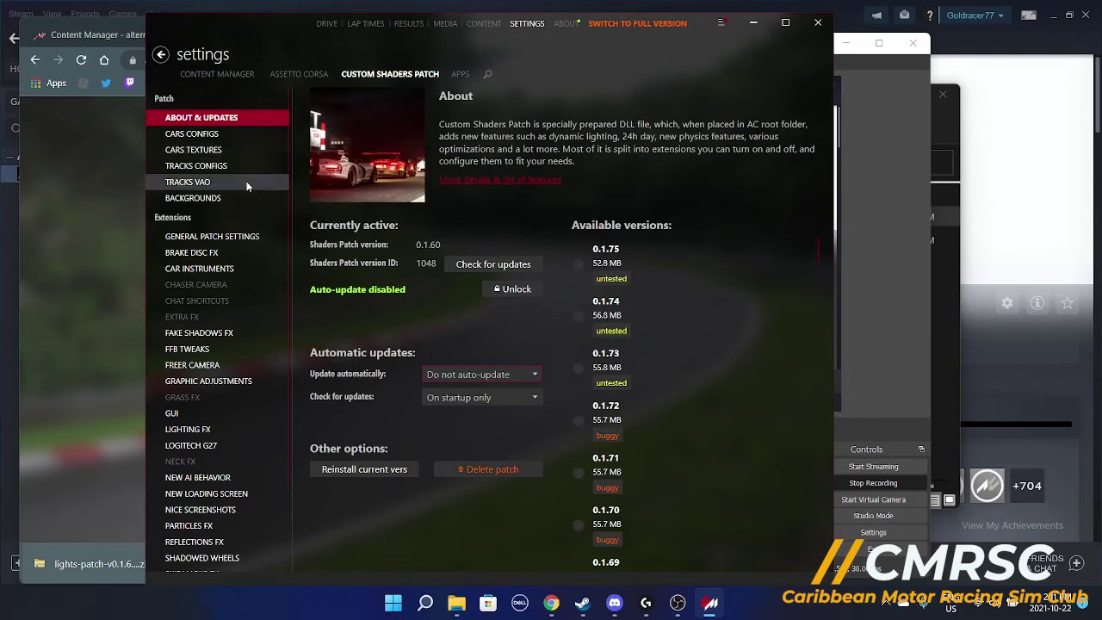
click(234, 237)
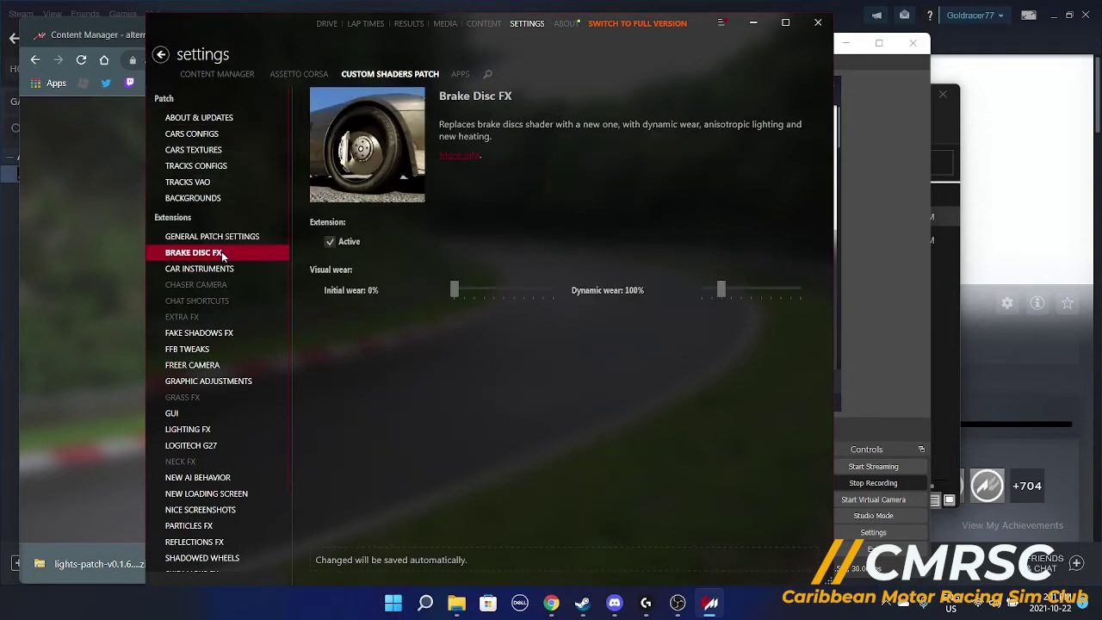
click(217, 269)
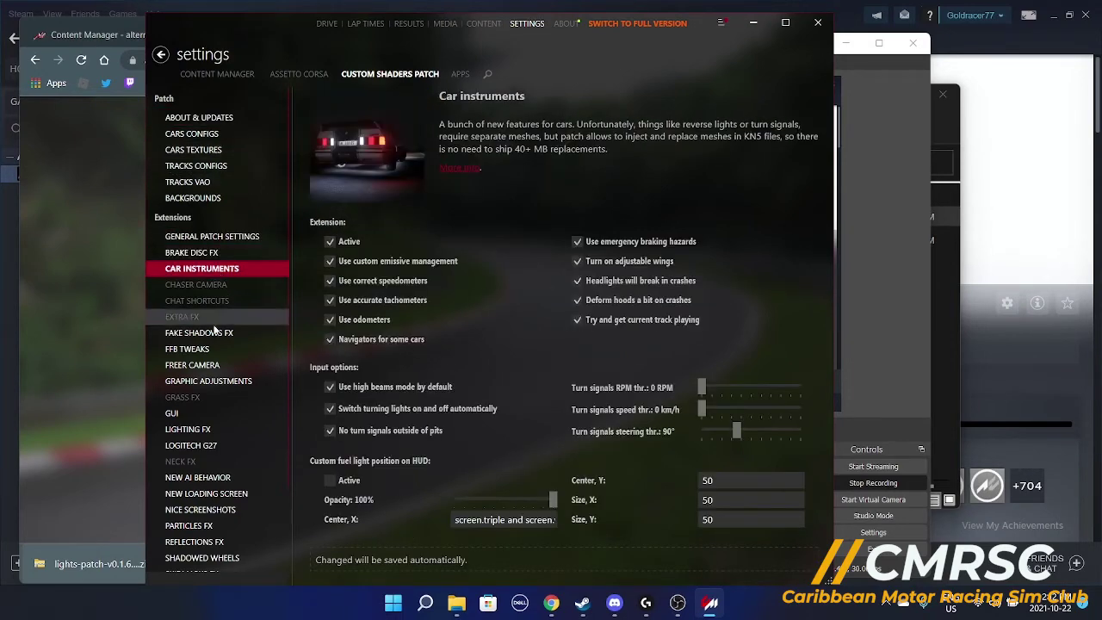
click(219, 334)
click(208, 366)
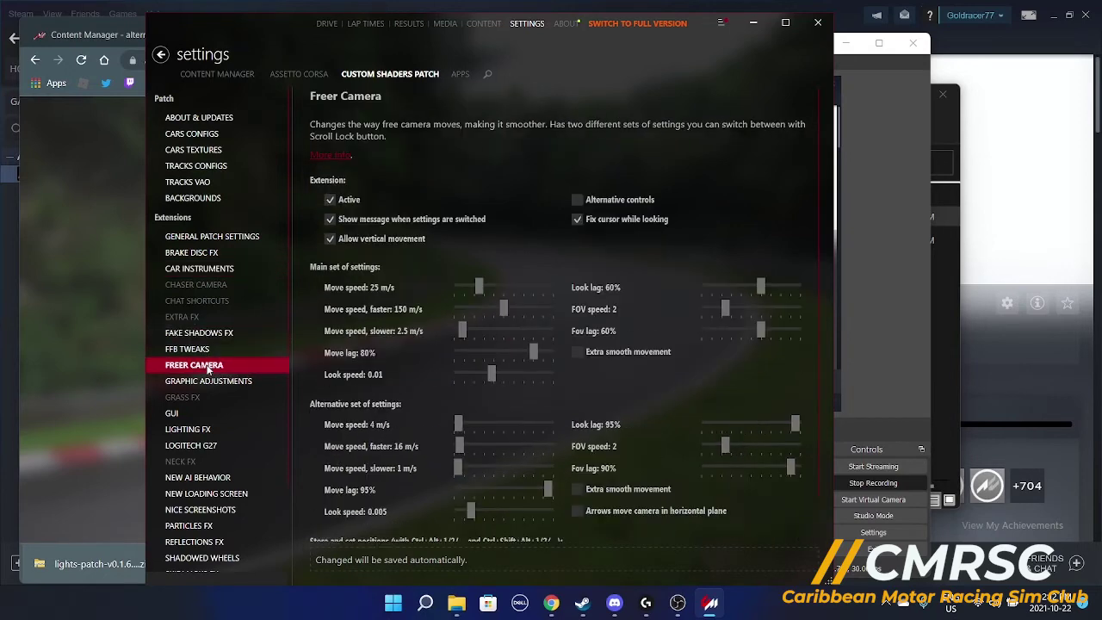
- View the Graphic Adjustments and GUI settings, then return to the quick race Drive page
click(204, 382)
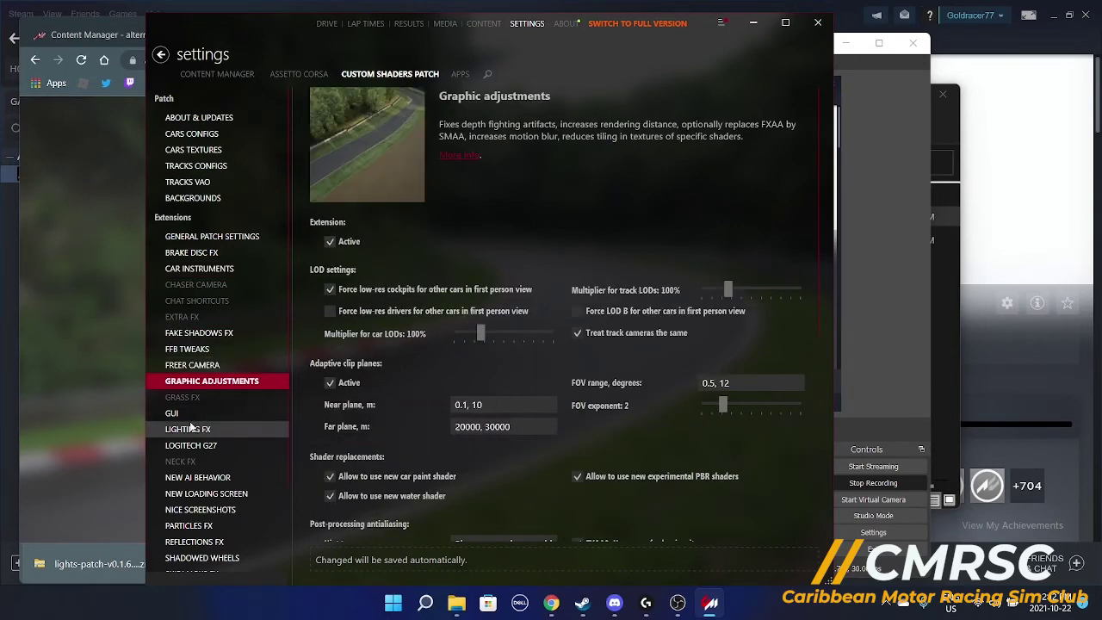
click(195, 419)
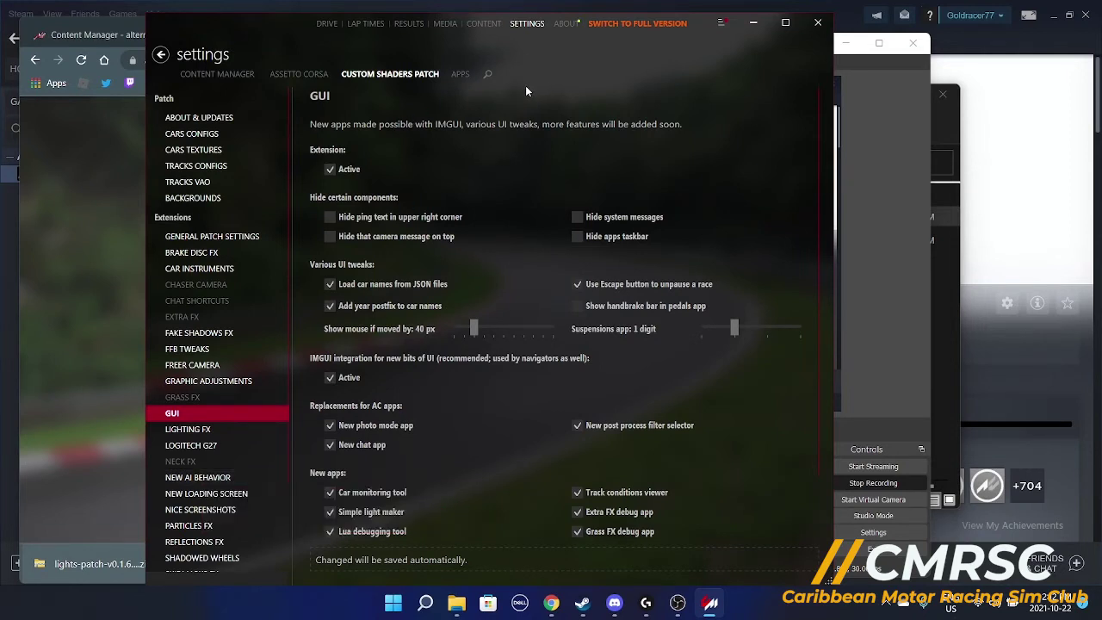
click(328, 23)
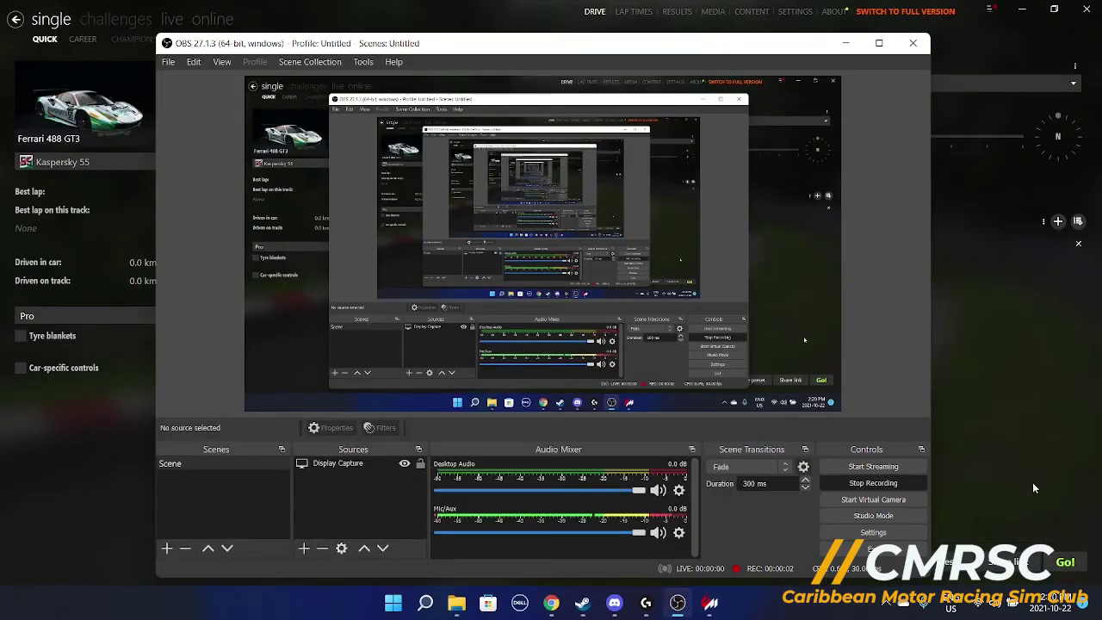
click(1032, 482)
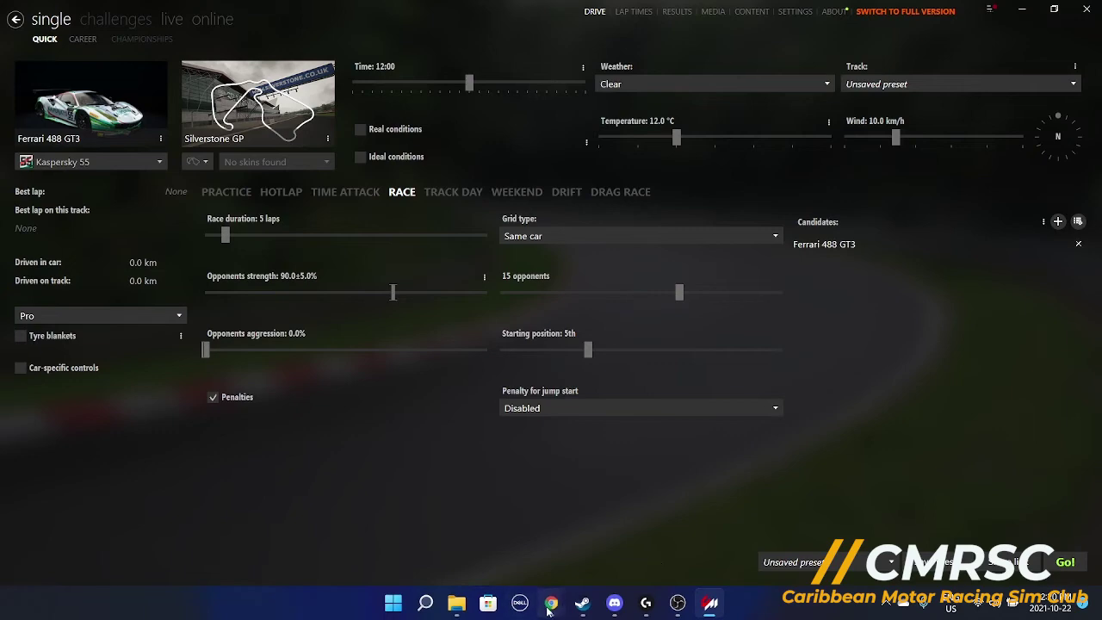
- Download winrar-x64-61b1.exe (WinRAR x64 6.10 beta 1) from RARLAB's downloads page, then return to Content Manager
mouse_move(547, 609)
click(605, 529)
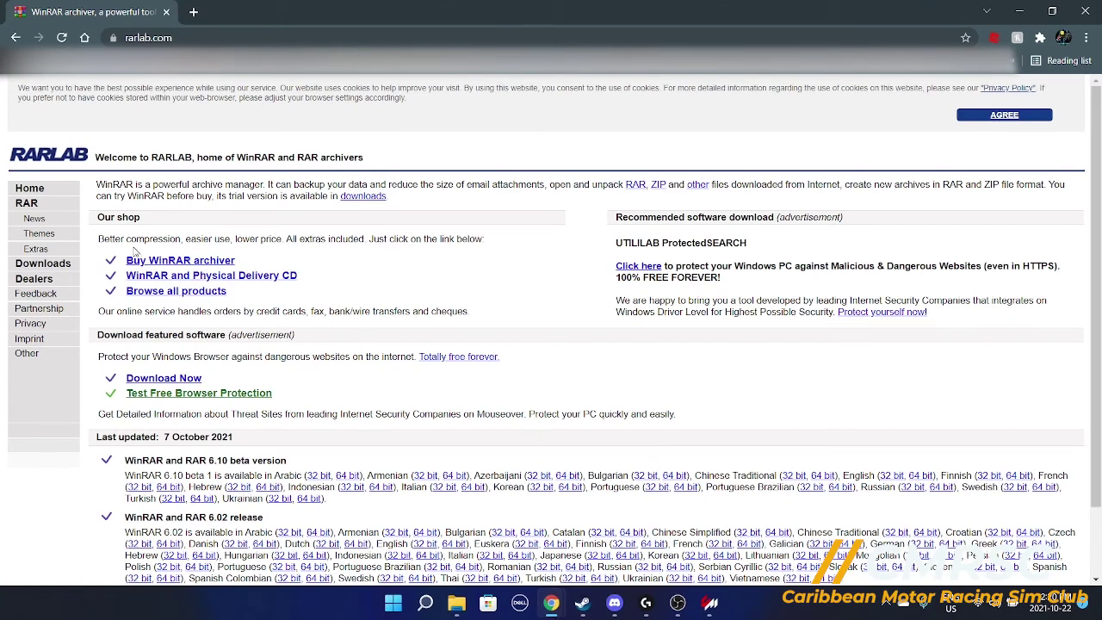
click(48, 266)
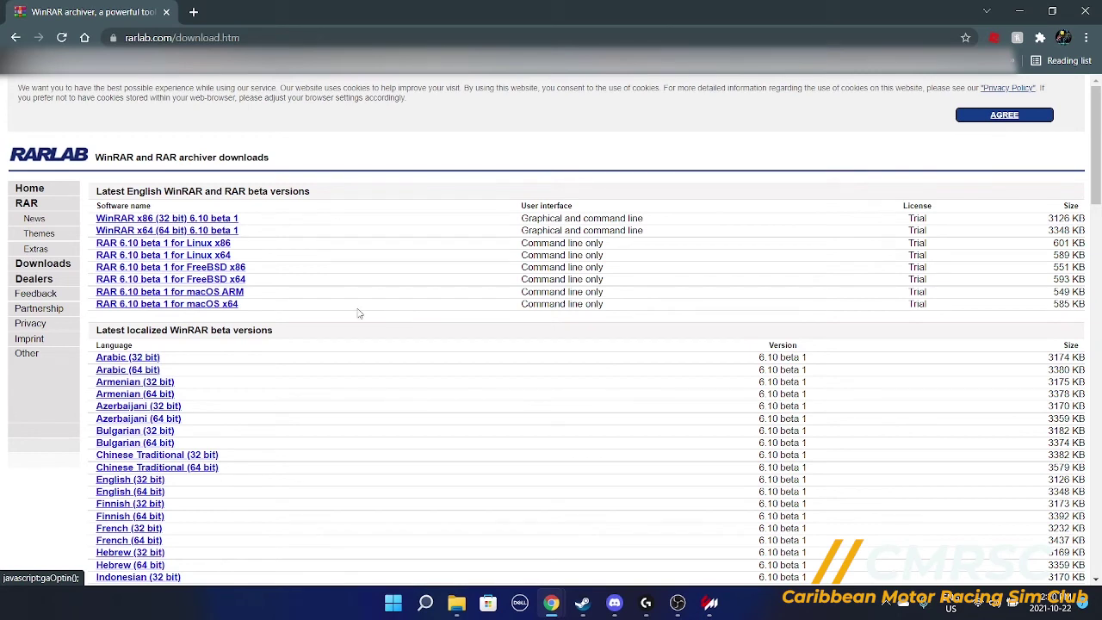
click(142, 233)
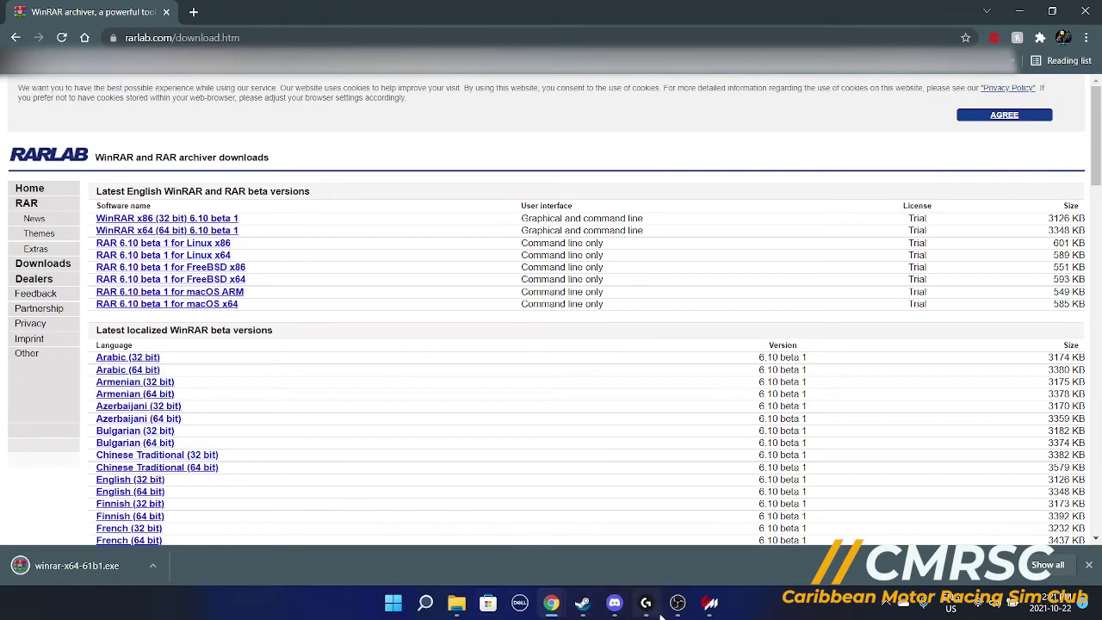
click(710, 603)
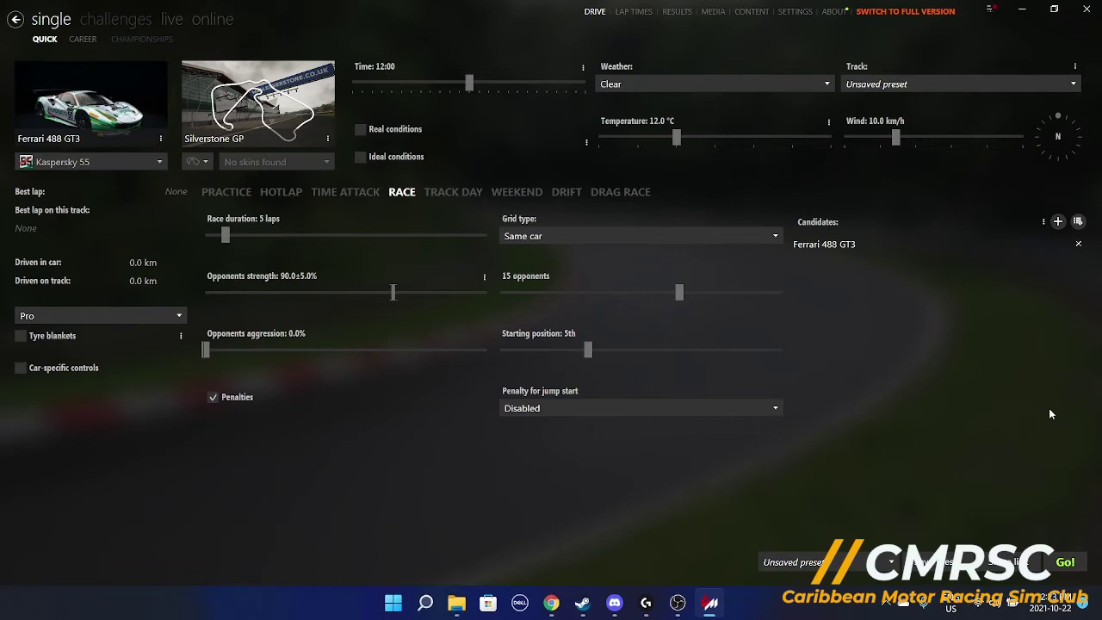
- On RaceDepartment, open the Assetto Corsa AC Cars mod category
click(551, 603)
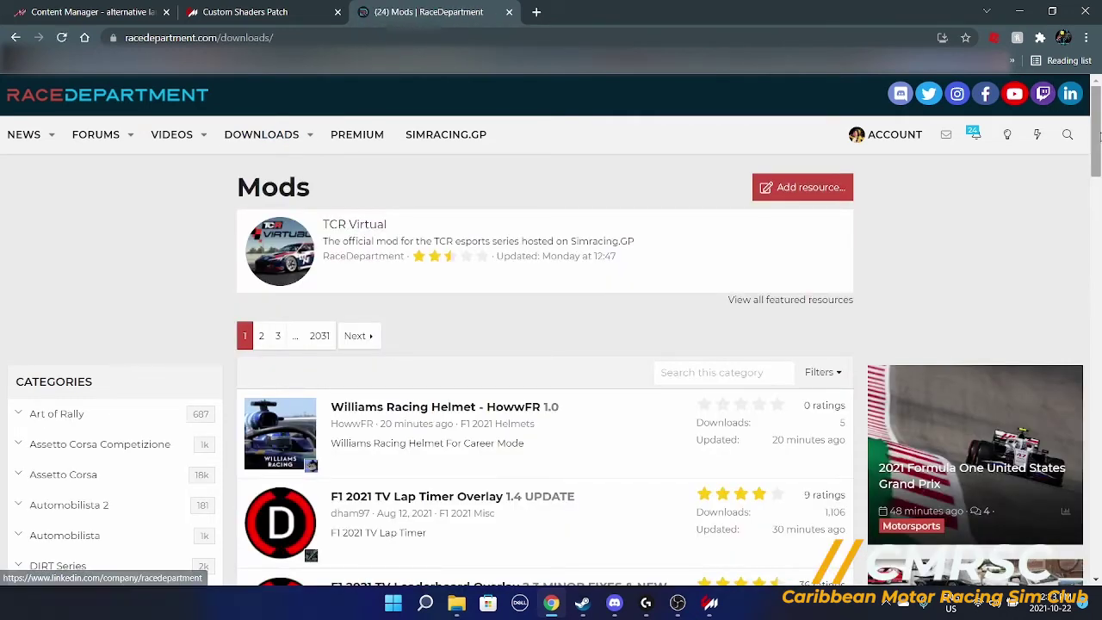
drag(1096, 135, 1097, 219)
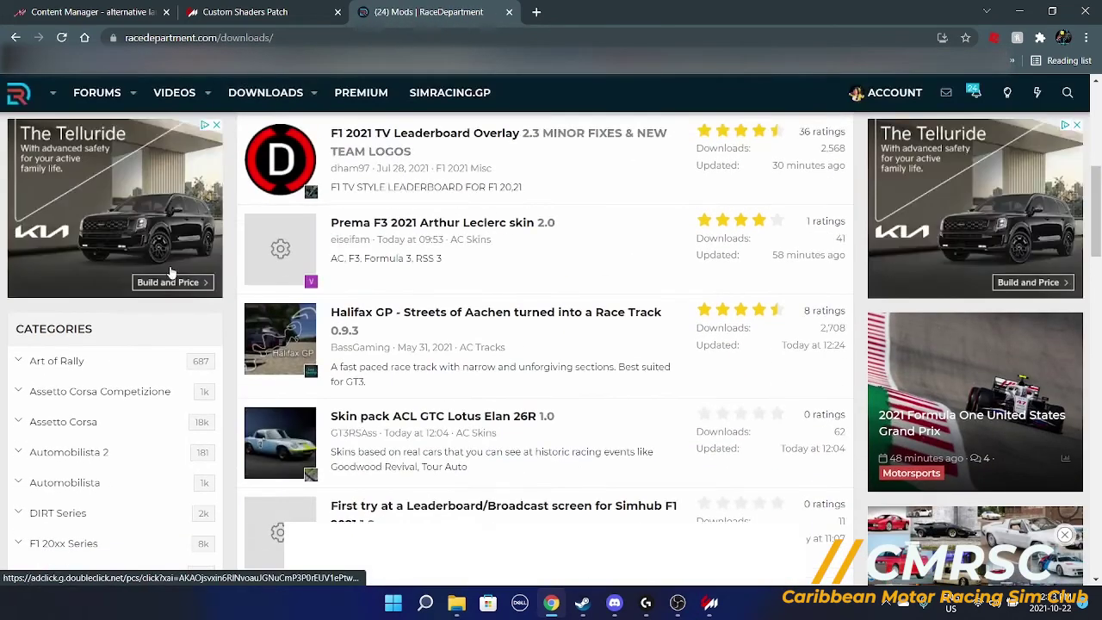
click(19, 421)
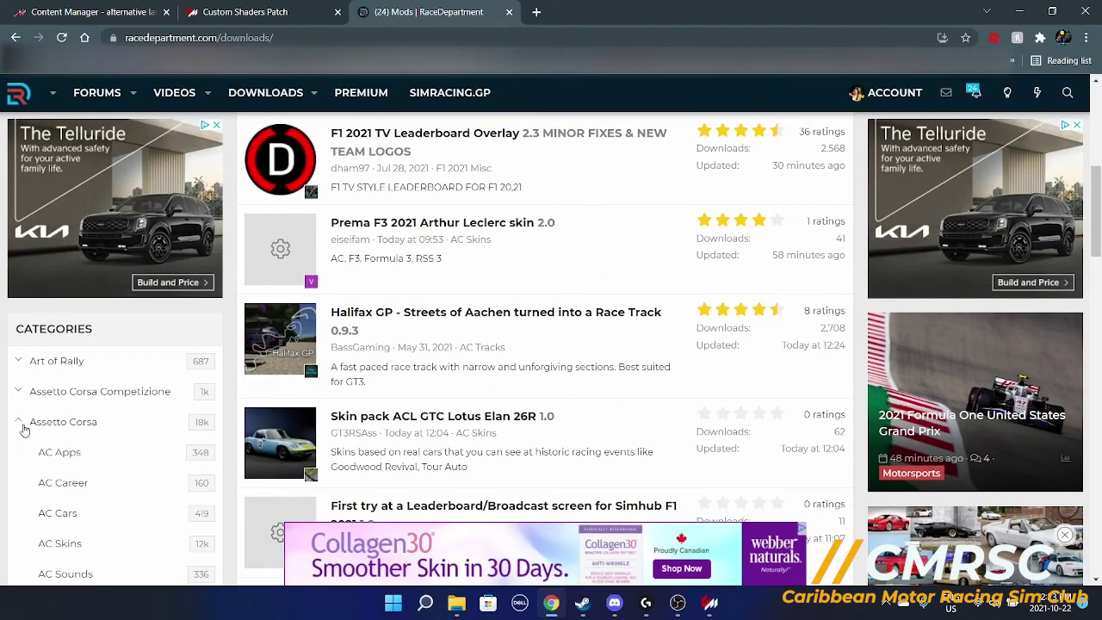
click(50, 514)
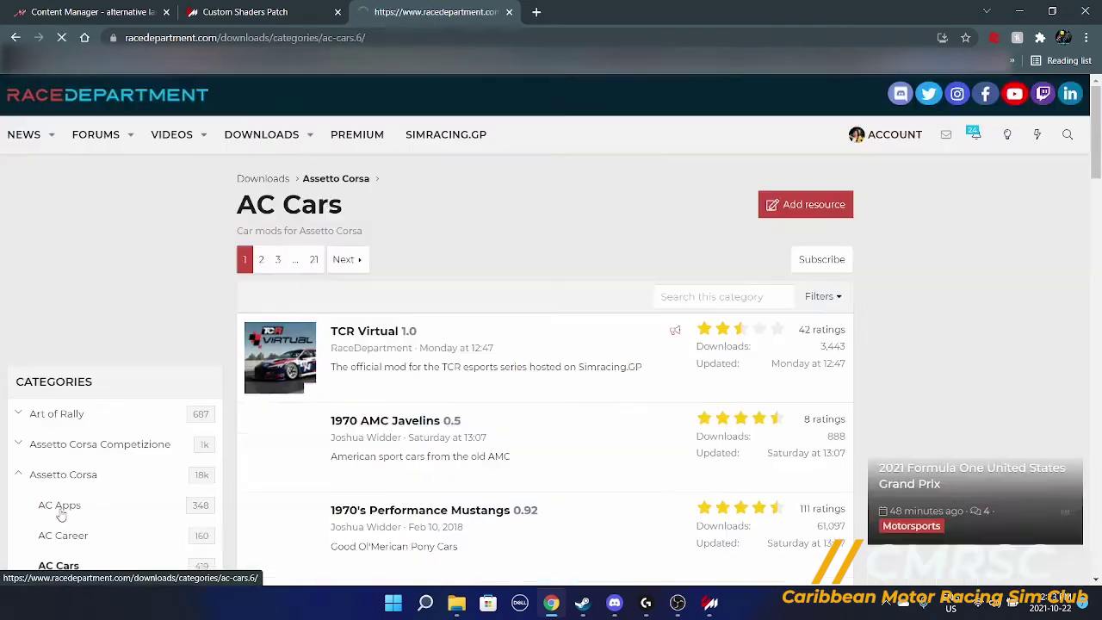
- Sort the cars by Downloads and download the Honda NSX 3 mod, AC_HondaNSX_v3.zip
click(818, 296)
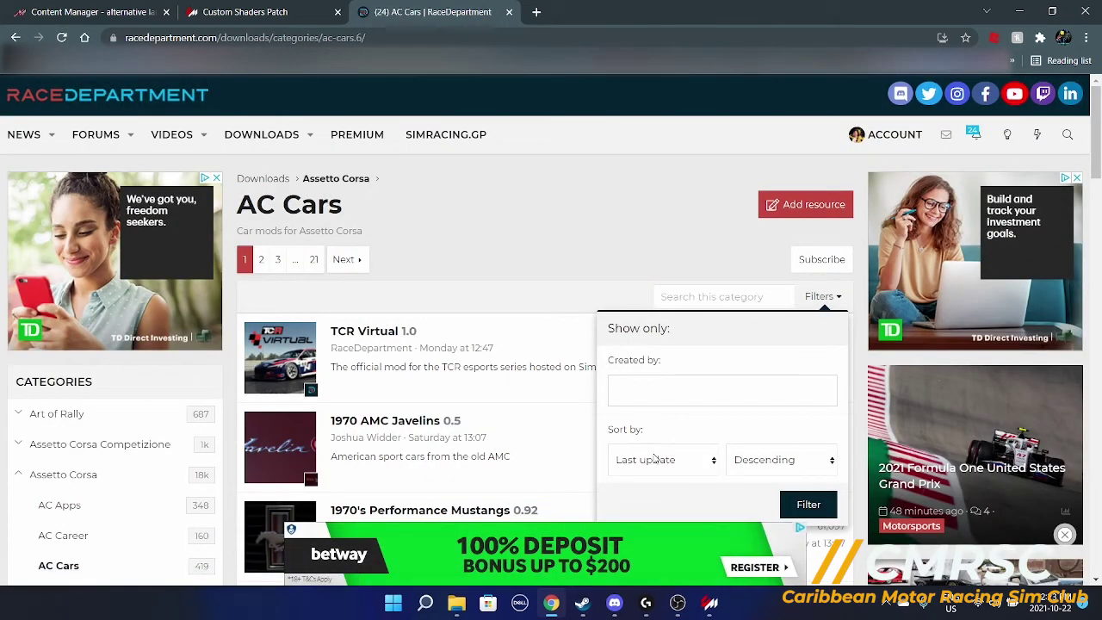
click(659, 459)
click(676, 522)
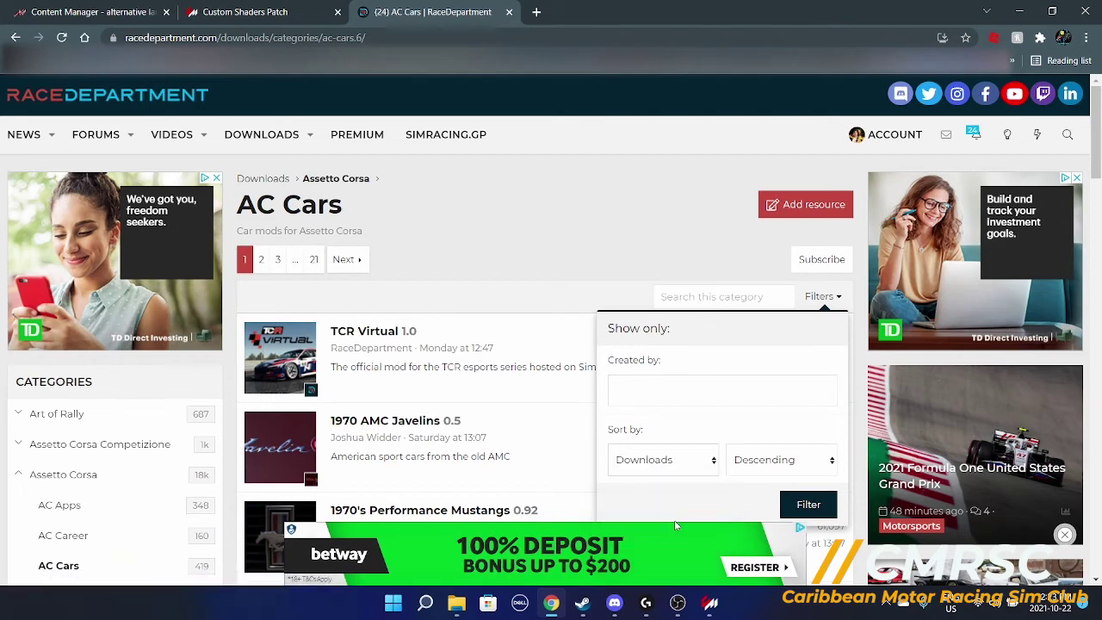
click(813, 505)
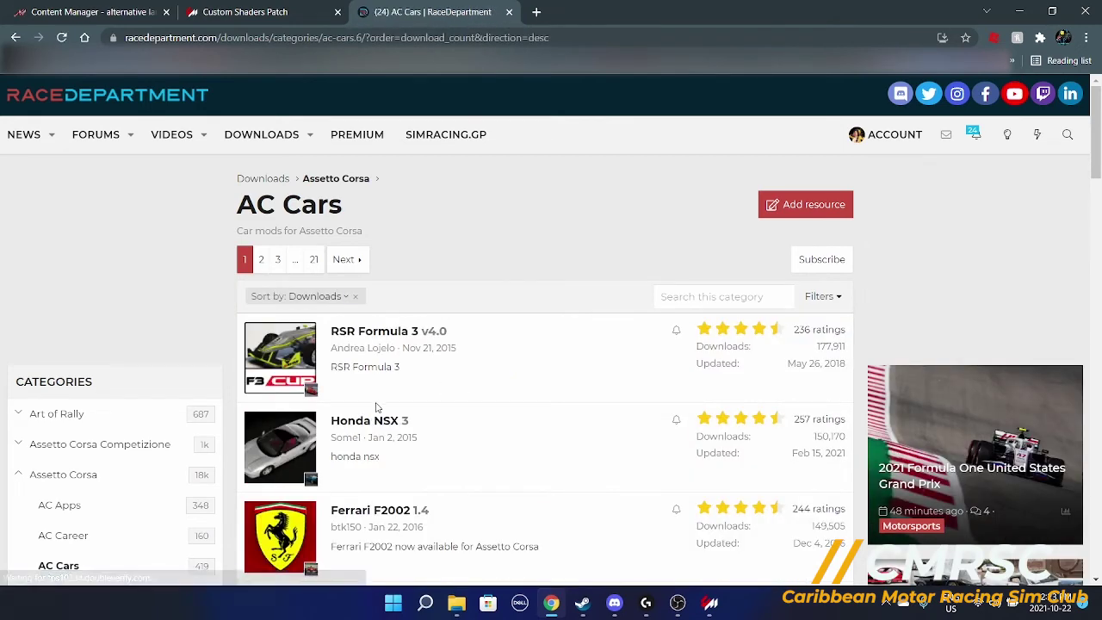
click(364, 421)
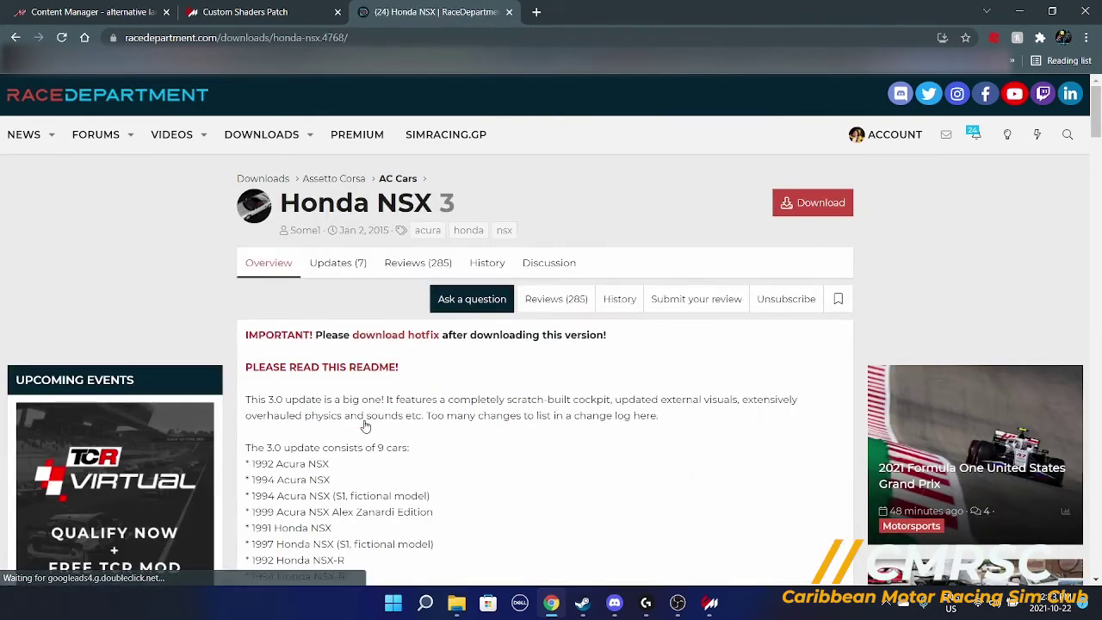
click(797, 207)
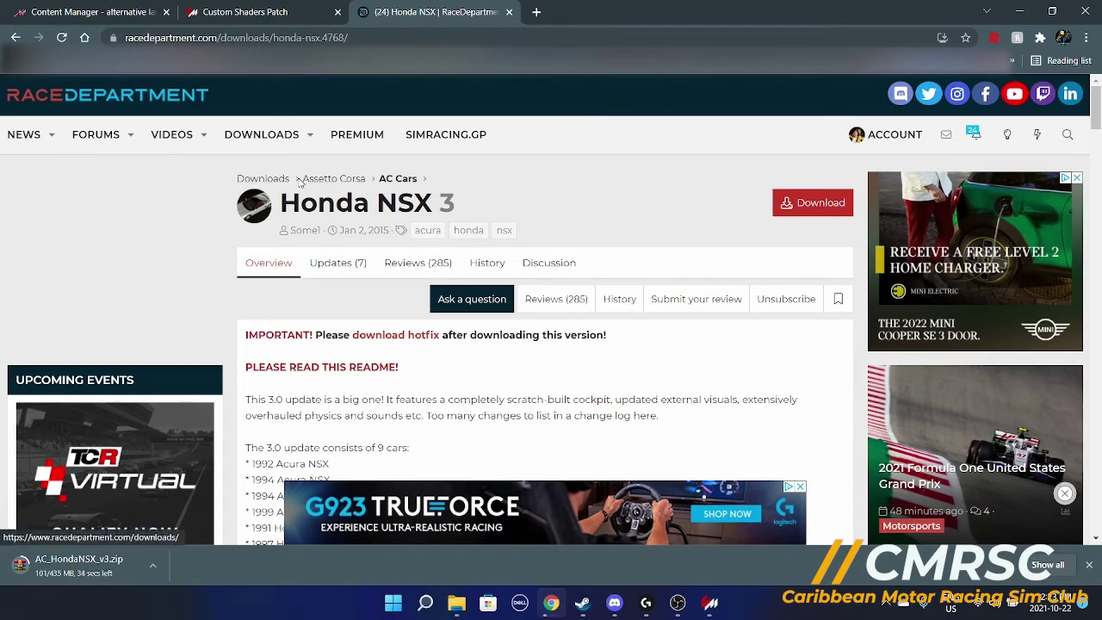
- Go back to the Assetto Corsa mod listing and open the AC Tracks category
click(332, 181)
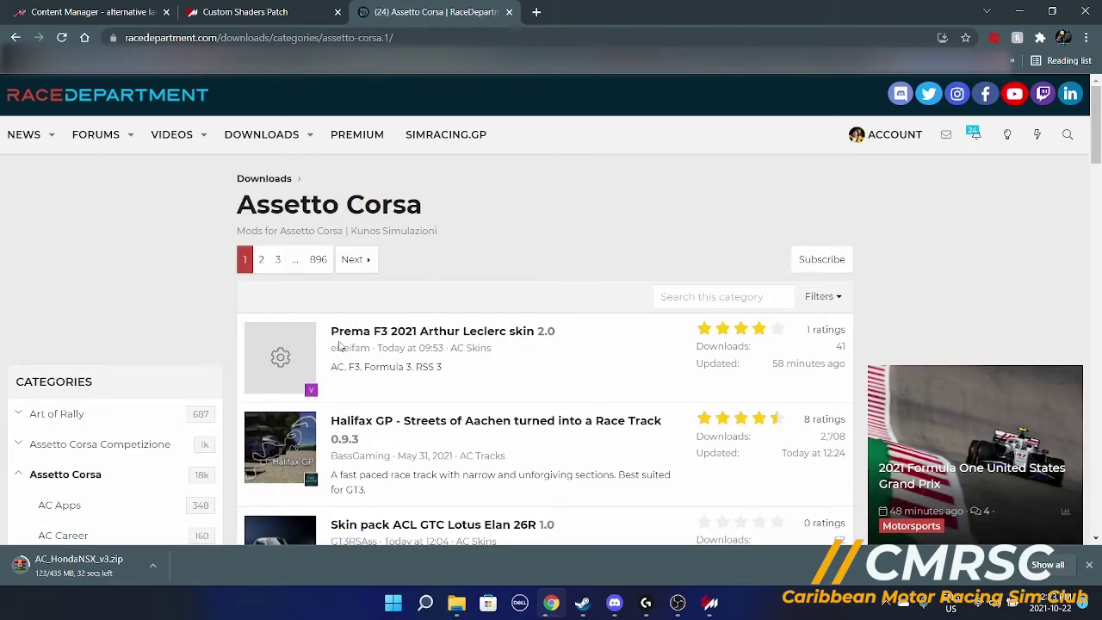
scroll(1096, 155, down, 10)
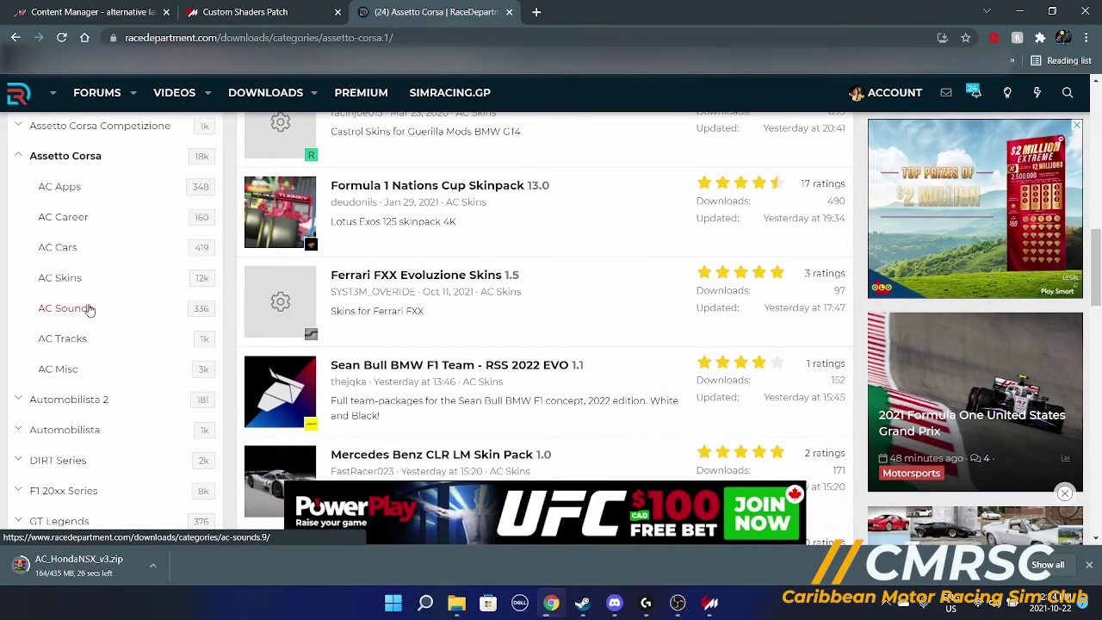
click(79, 280)
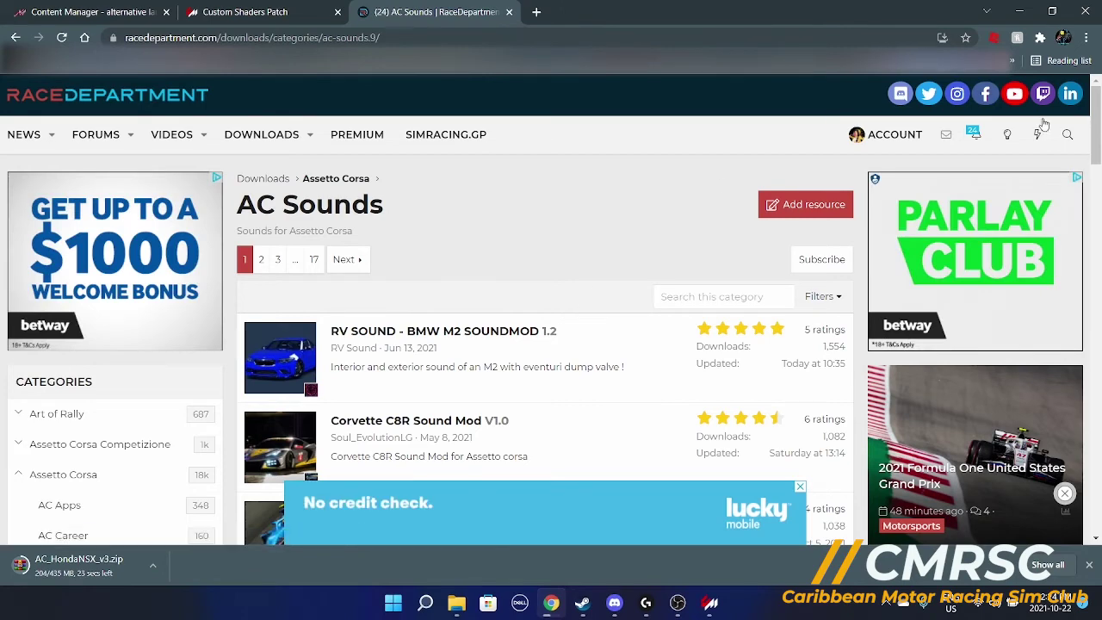
drag(1095, 129, 1090, 280)
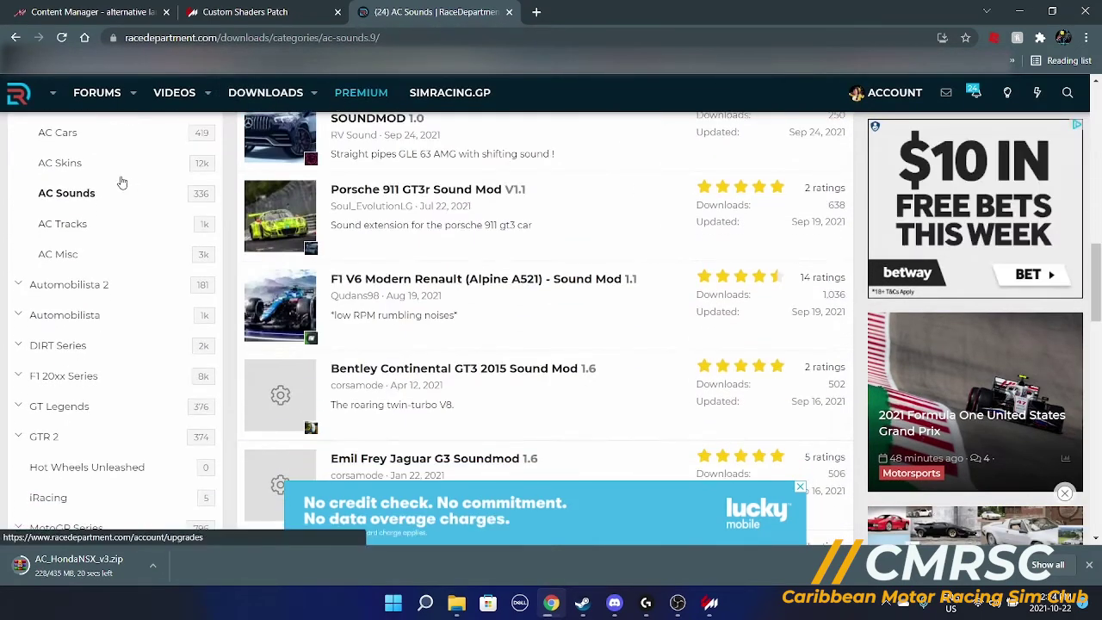
click(61, 225)
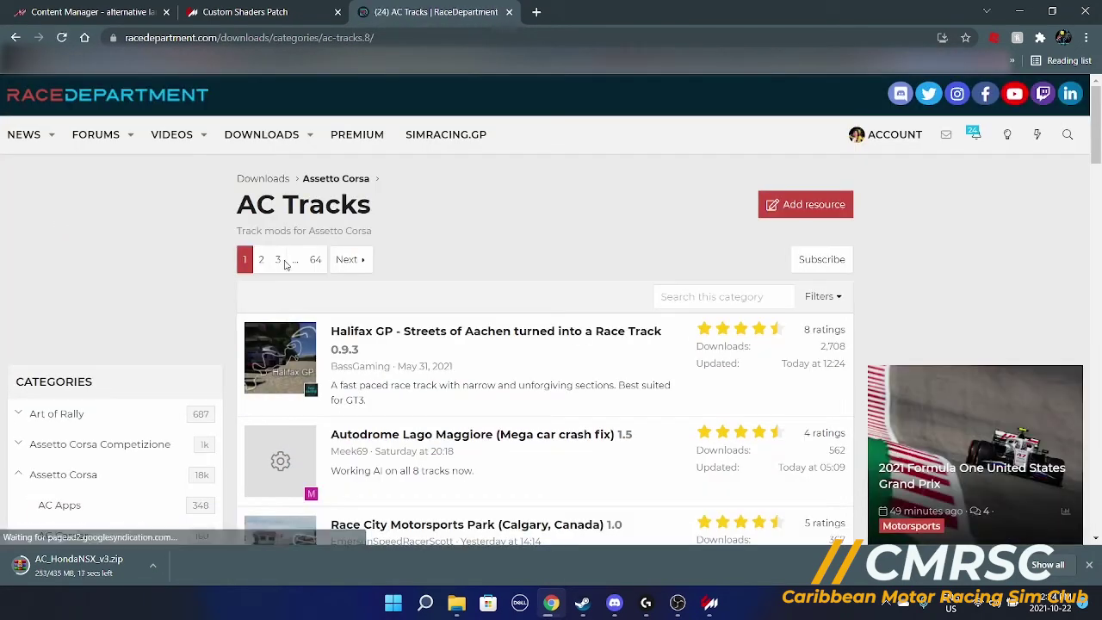
- Sort the AC Tracks list by most downloads
click(822, 298)
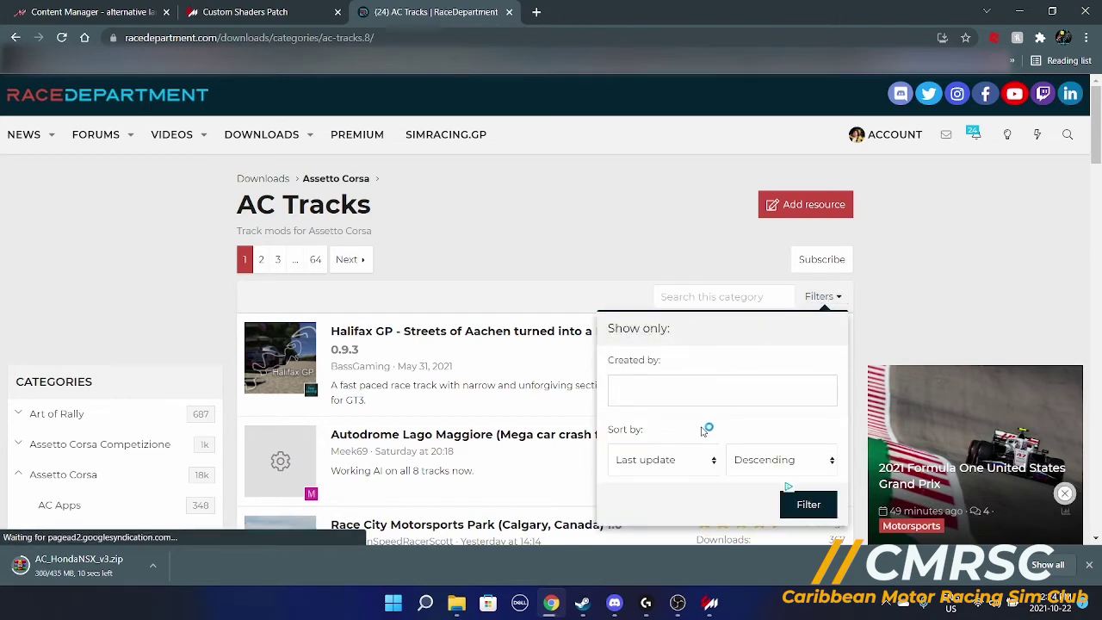
click(680, 462)
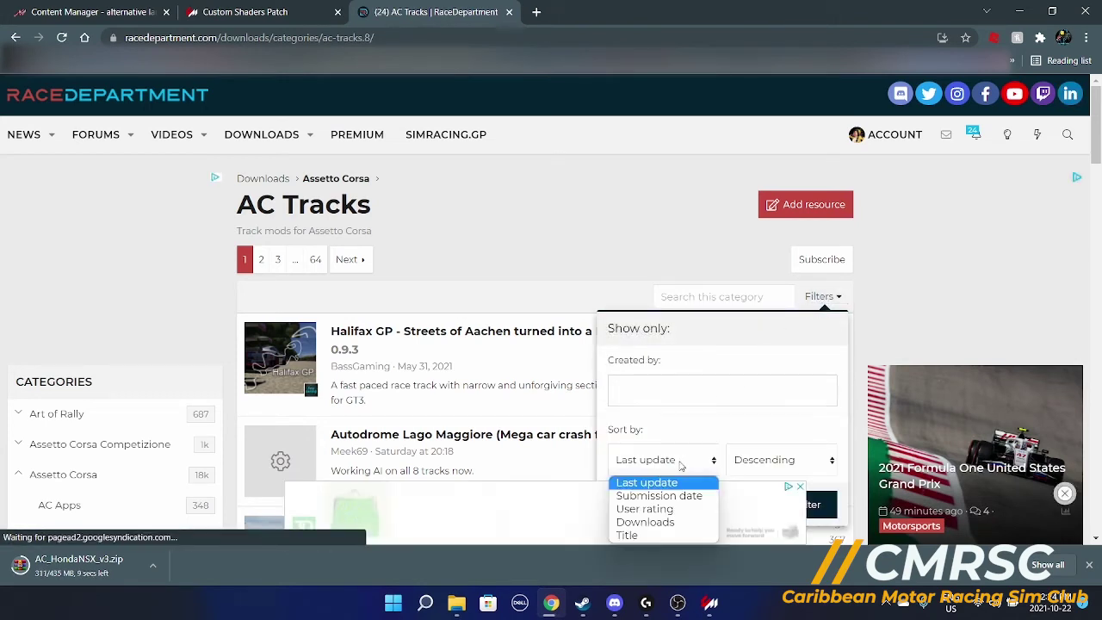
click(649, 522)
click(824, 502)
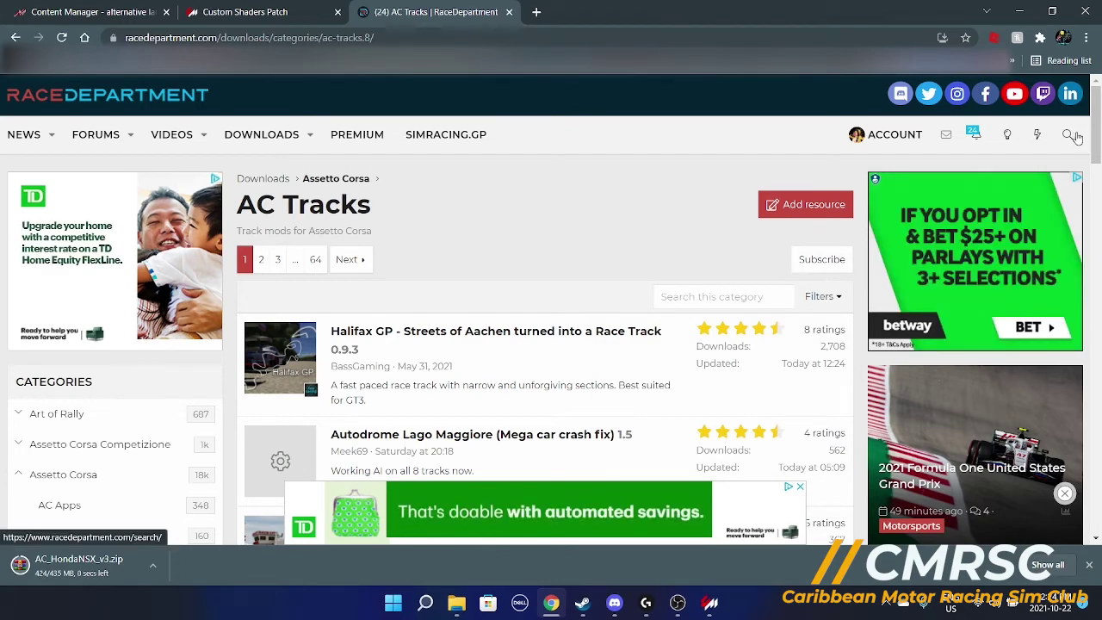
scroll(1096, 159, down, 2)
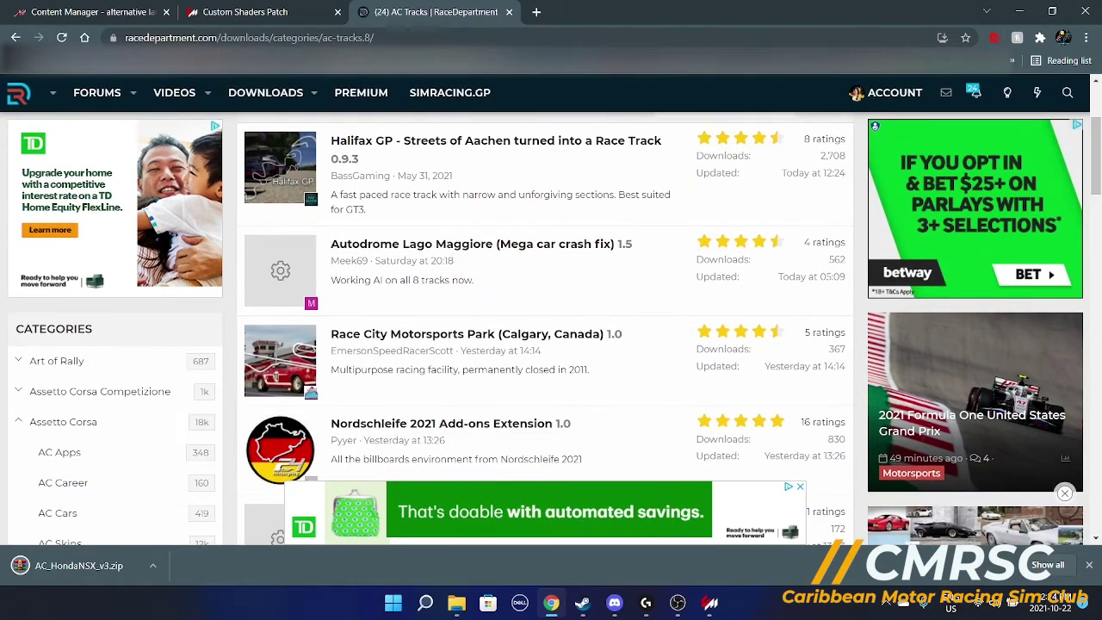
scroll(1096, 142, up, 1)
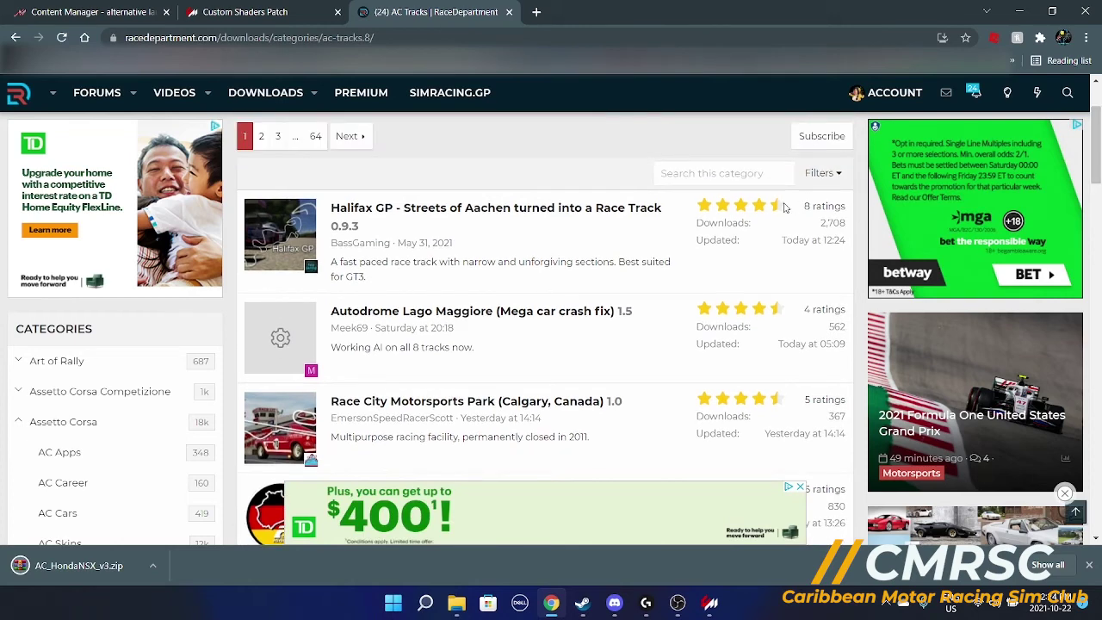
click(820, 173)
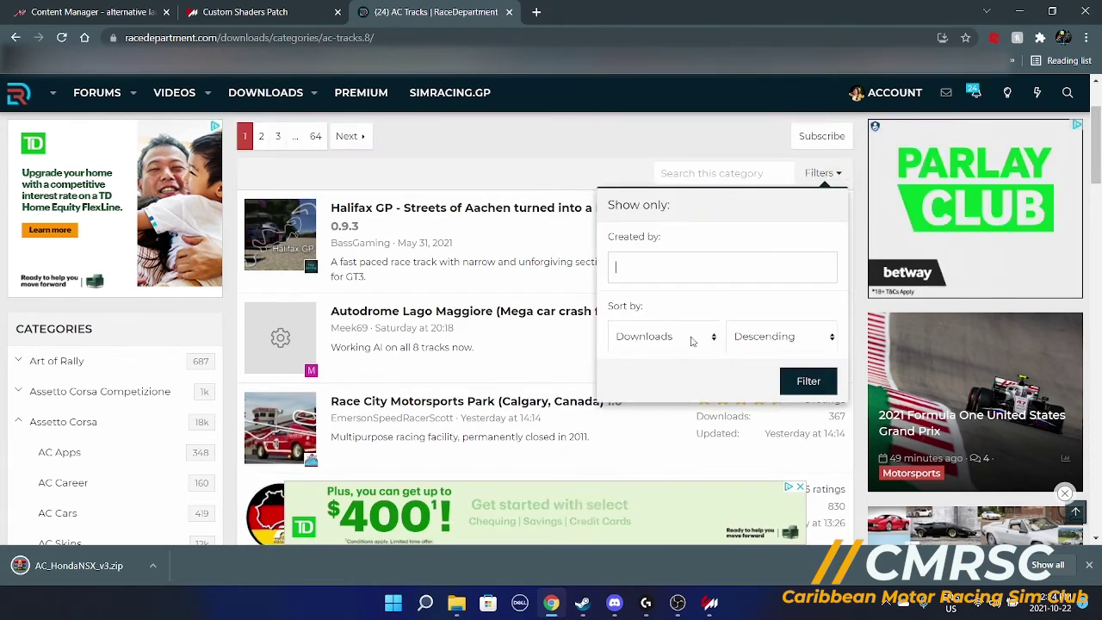
click(800, 385)
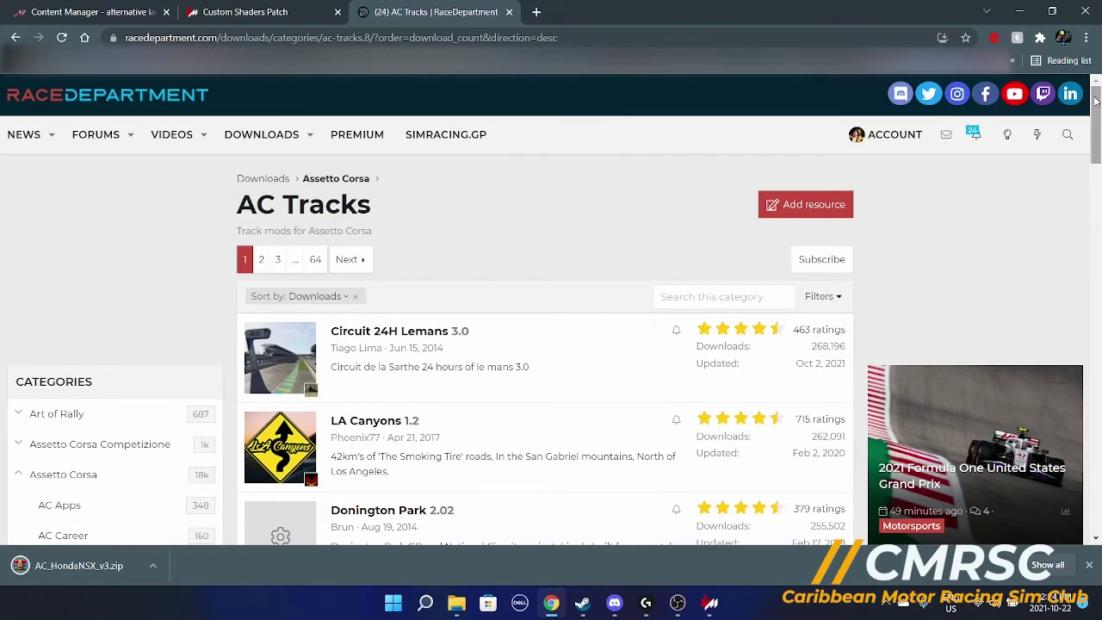
- Open the Daytona 2017 track page and download daytona_2017 v1.0.rar
drag(1093, 80, 1100, 329)
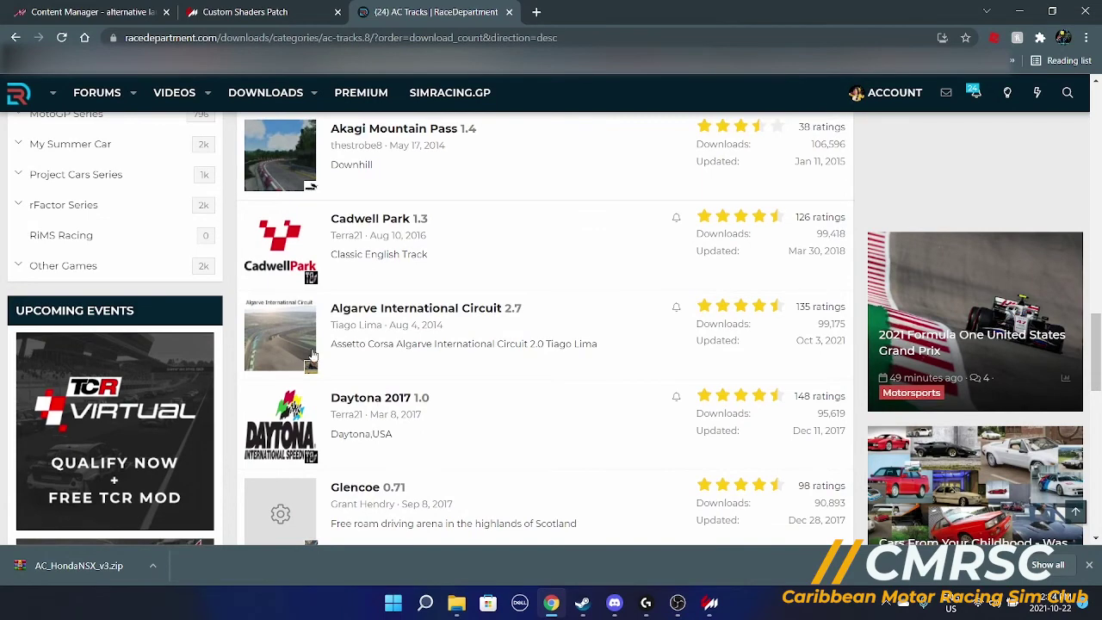
click(298, 406)
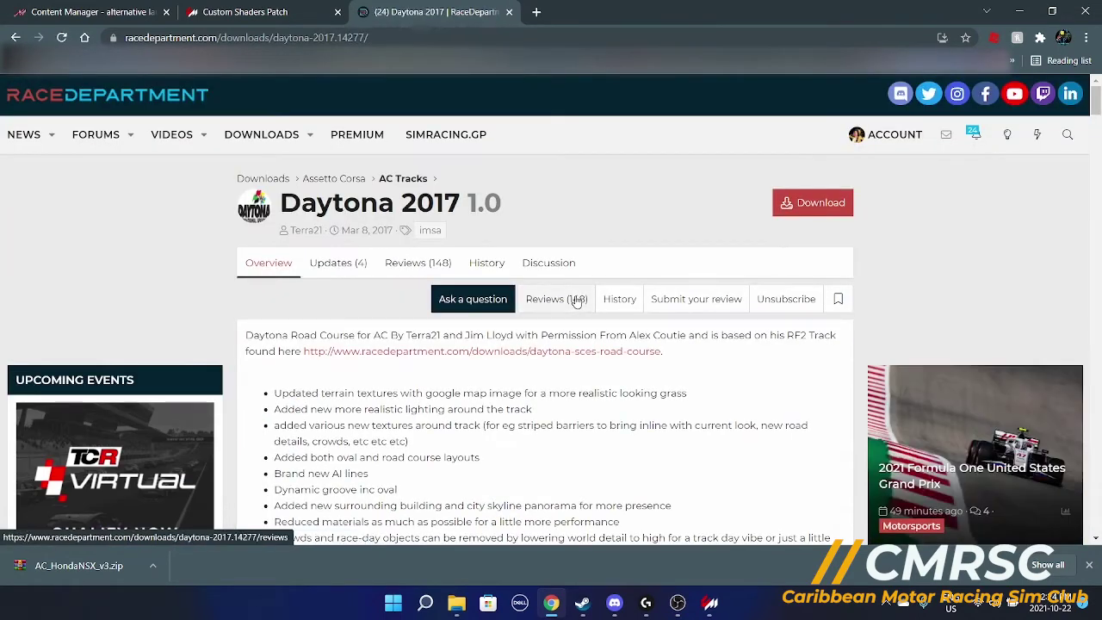
click(811, 203)
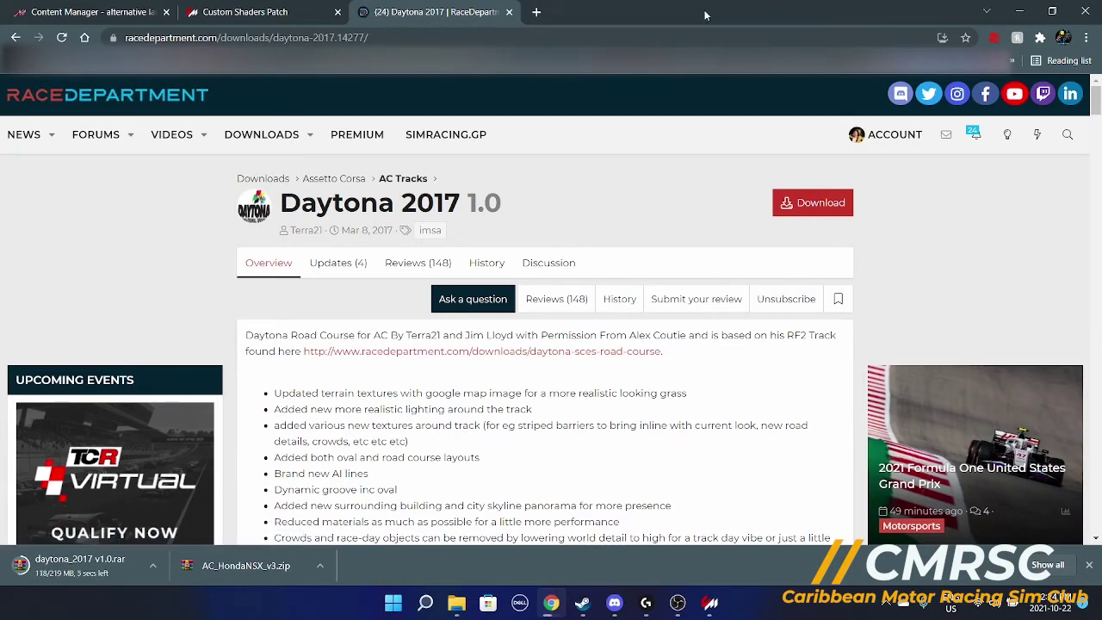
- Install daytona_2017 v1.0.rar from Content Manager's downloads panel and clear the finished downloads
drag(704, 14, 387, 34)
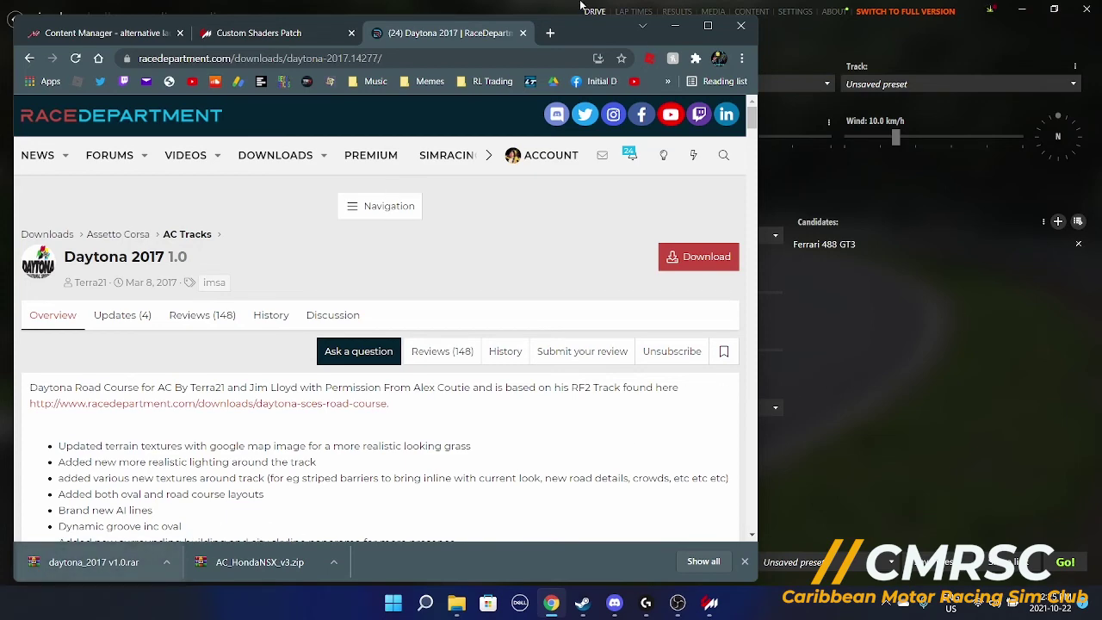
click(675, 27)
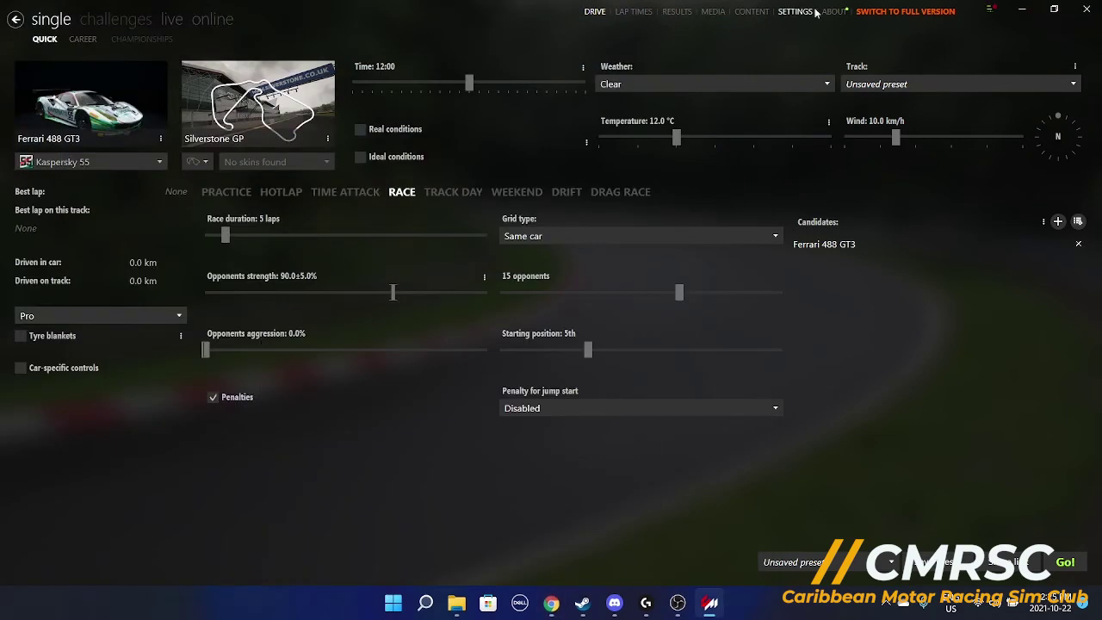
click(989, 10)
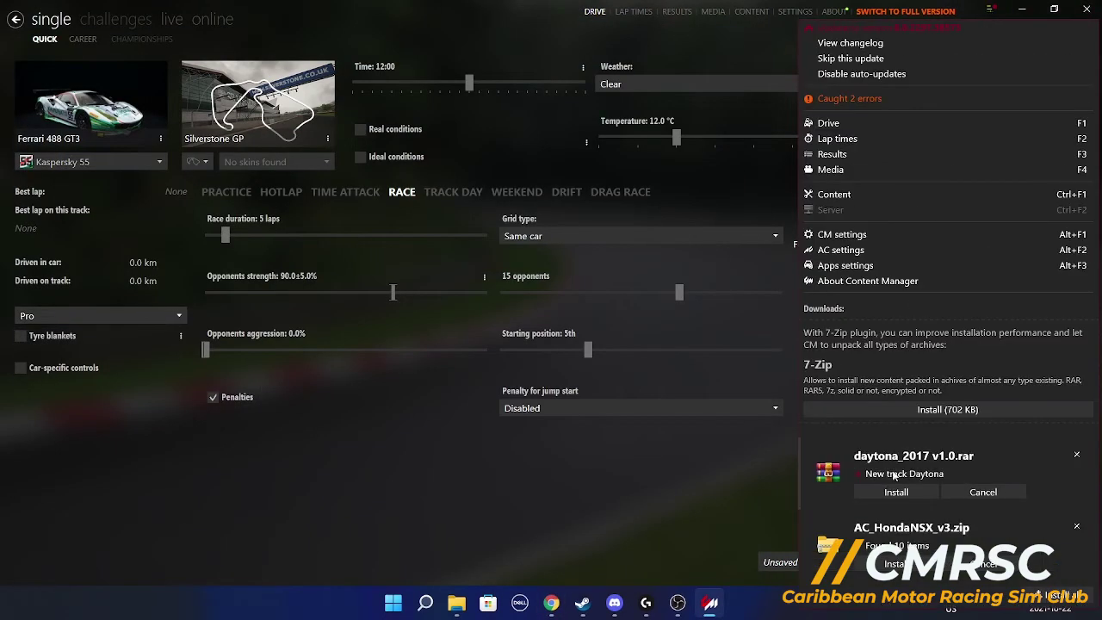
click(896, 492)
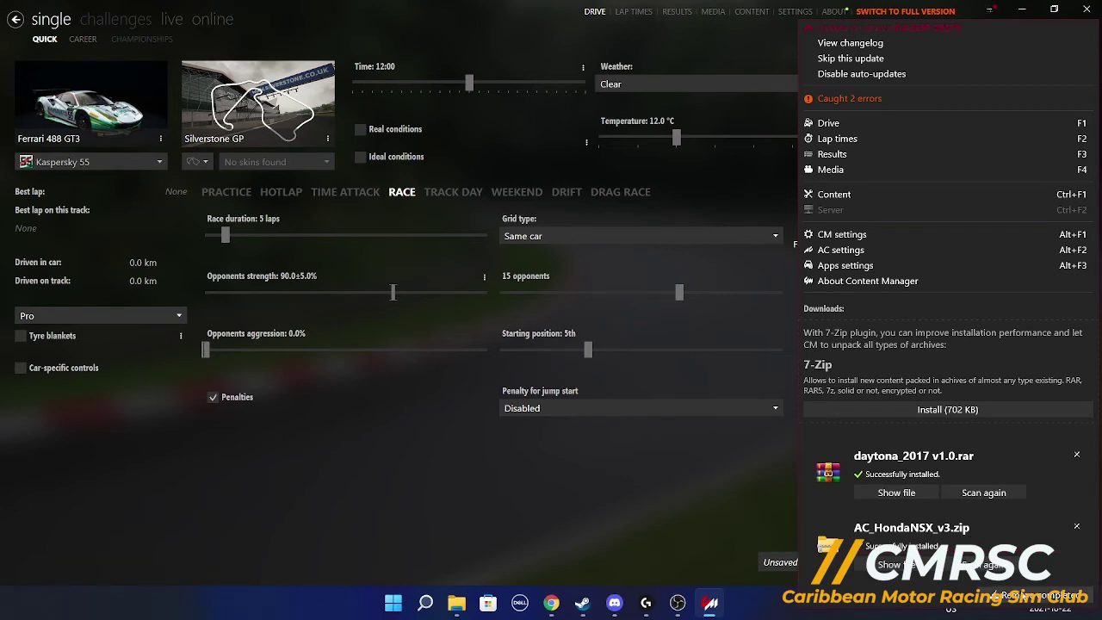
click(1041, 594)
- Pick the Acura NSX Zanardi Edition from the Acura brand list as the quick drive car
click(650, 558)
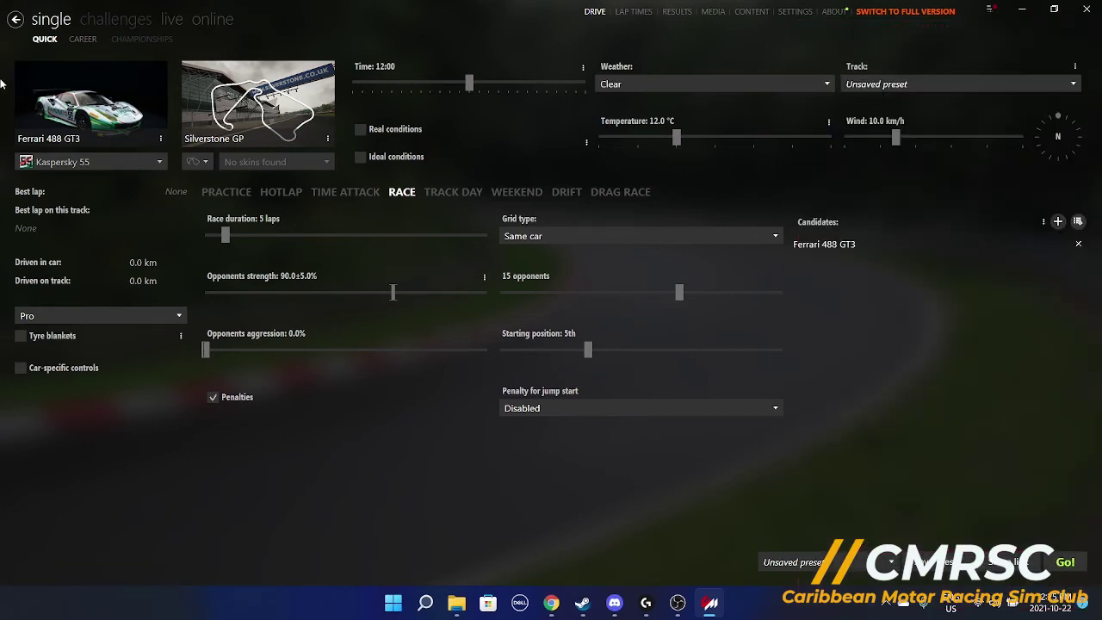
click(86, 101)
click(697, 91)
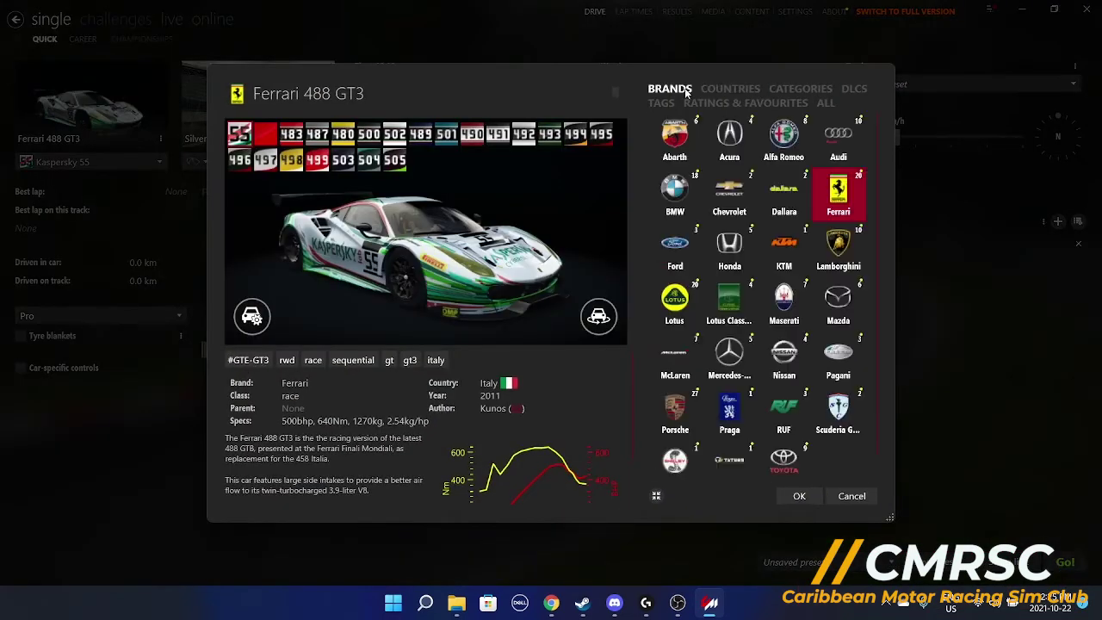
click(728, 157)
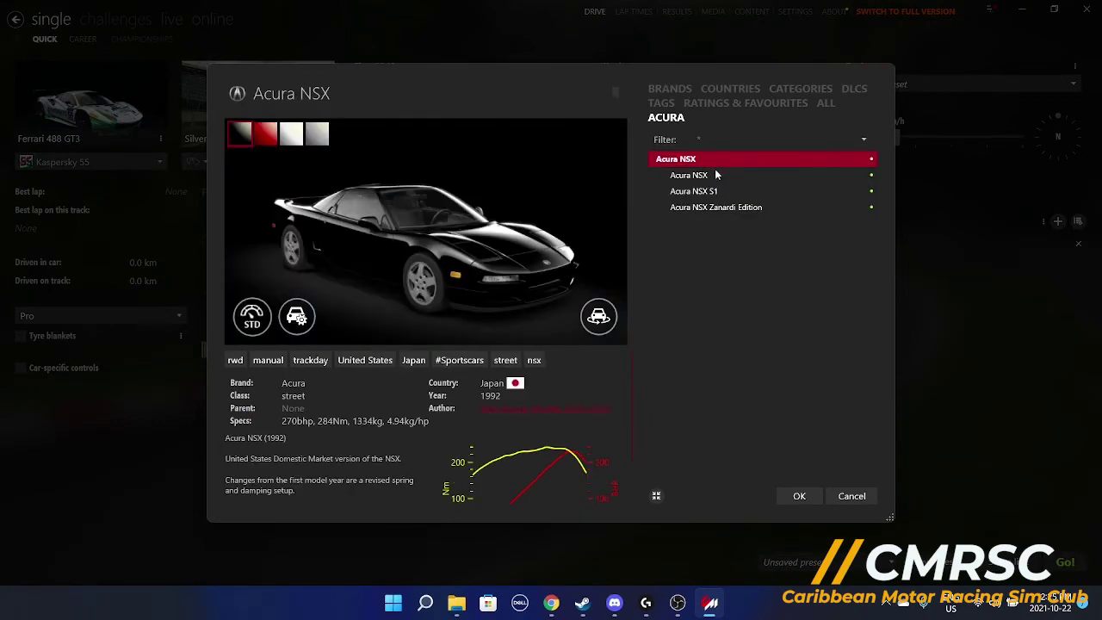
click(726, 207)
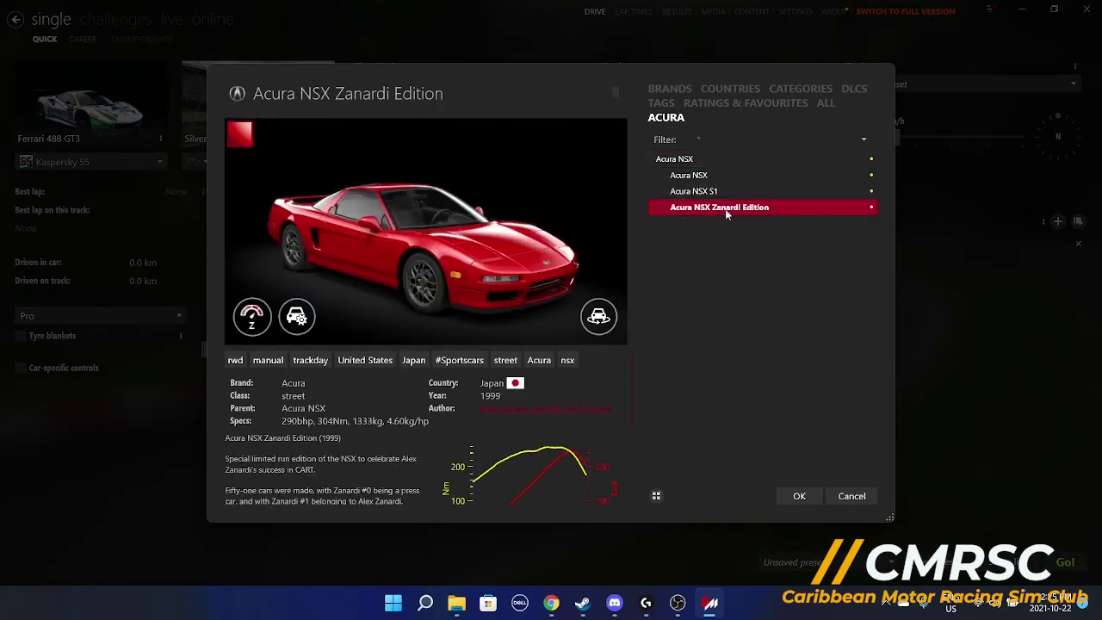
click(811, 494)
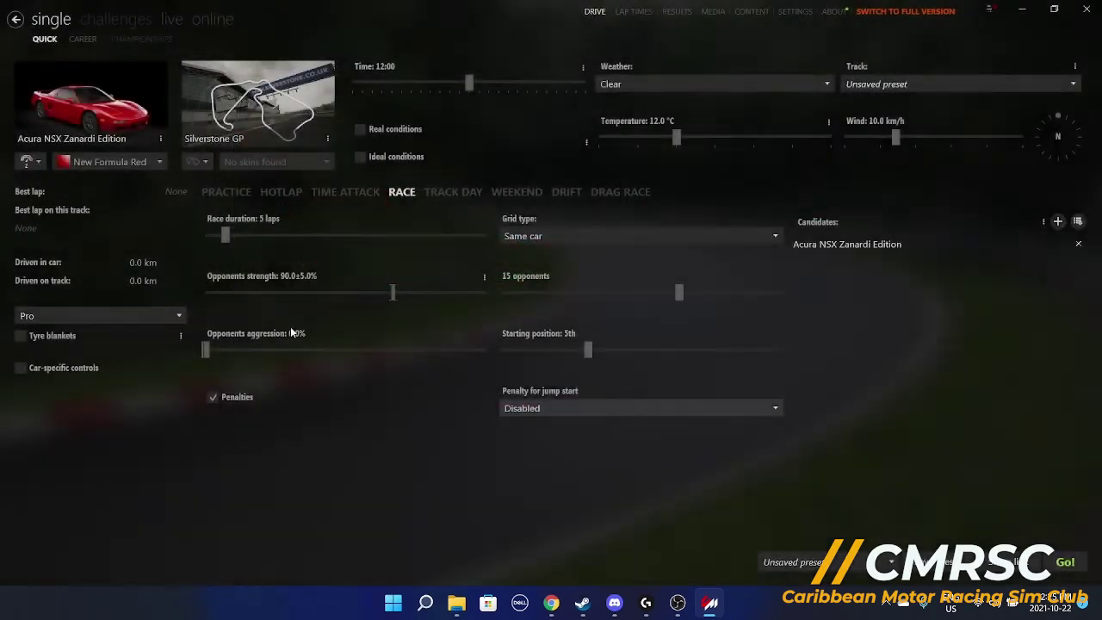
- Set the track to Daytona from the USA country list
click(241, 103)
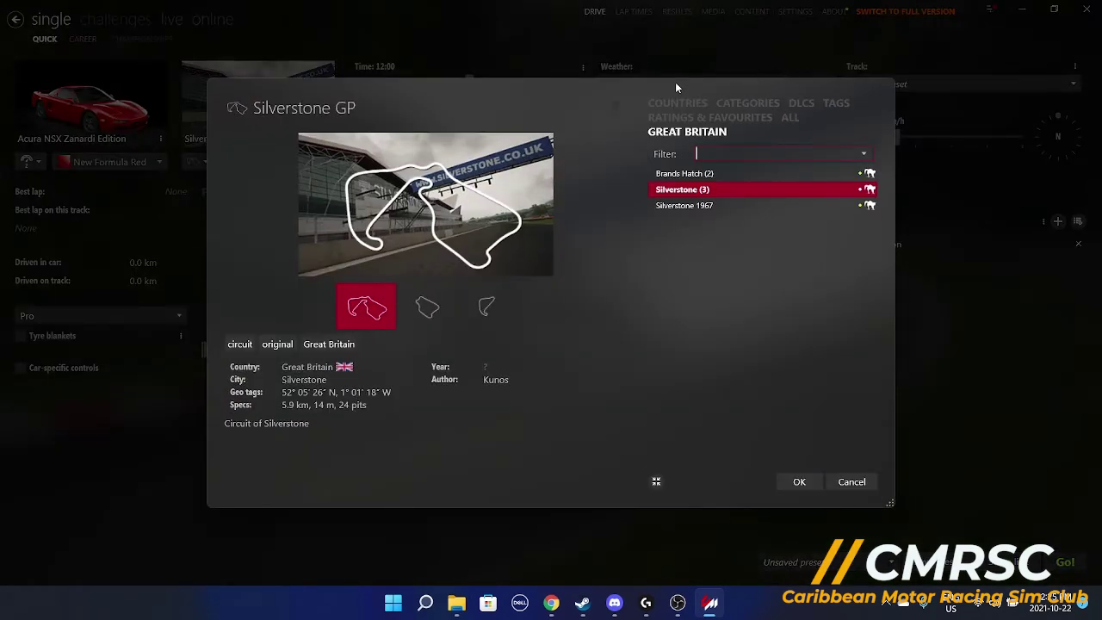
click(677, 102)
click(751, 258)
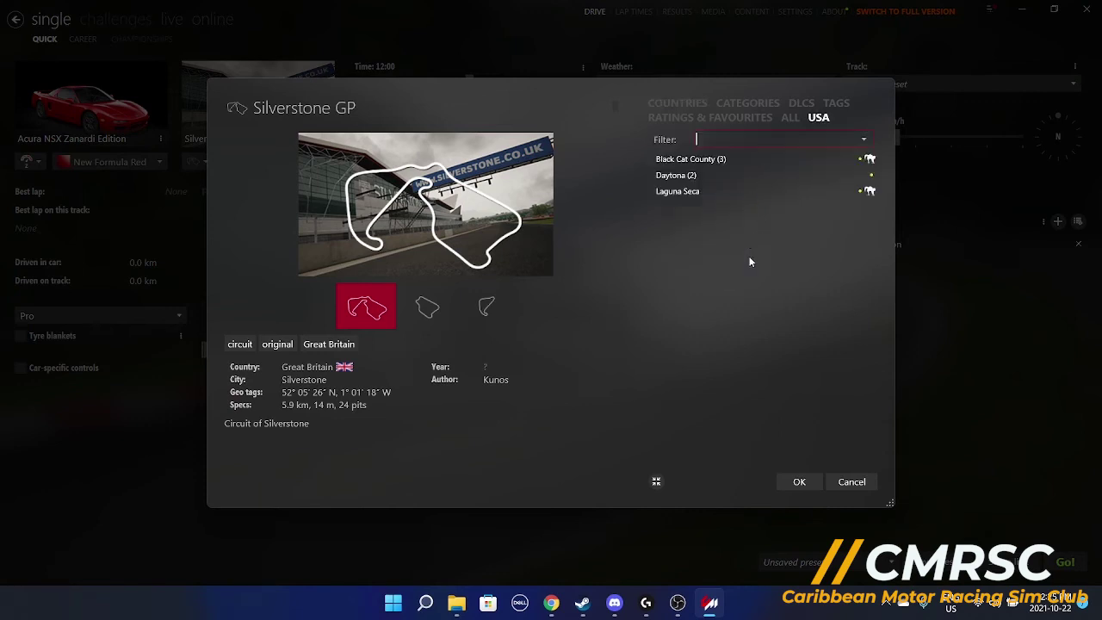
click(680, 174)
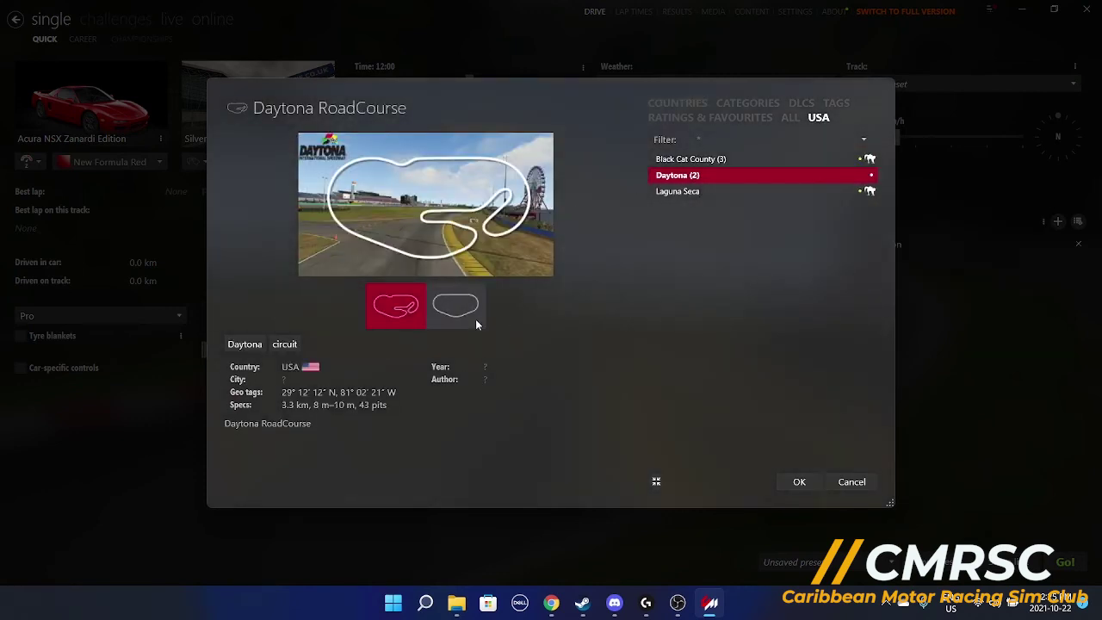
click(798, 481)
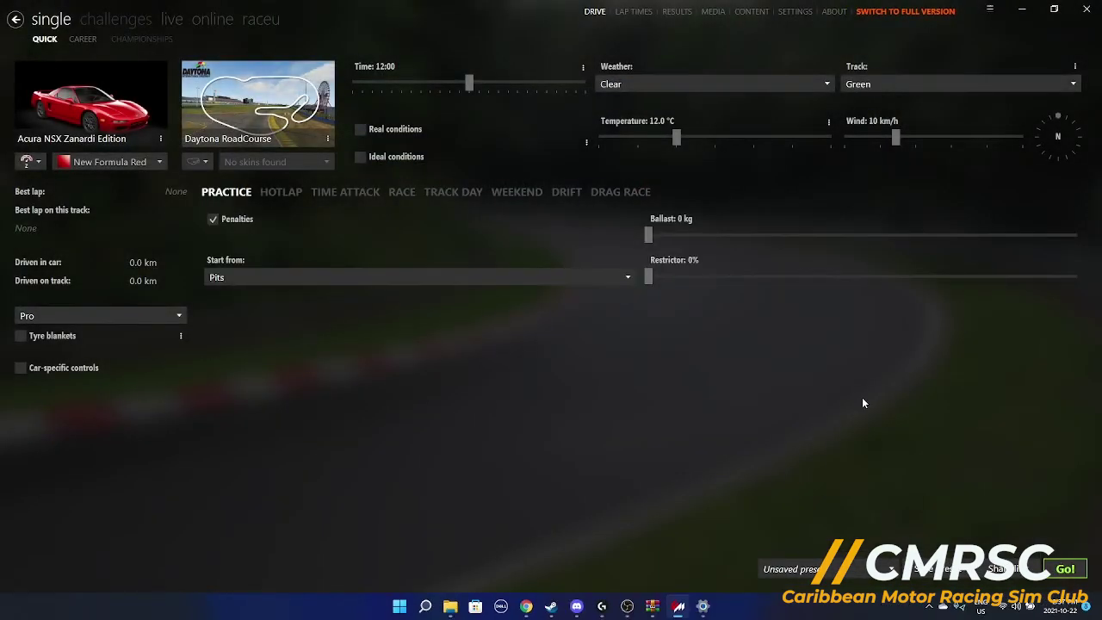
- Start the Daytona practice with Go!, drive out of the pits, then pause and exit to Content Manager
click(1071, 572)
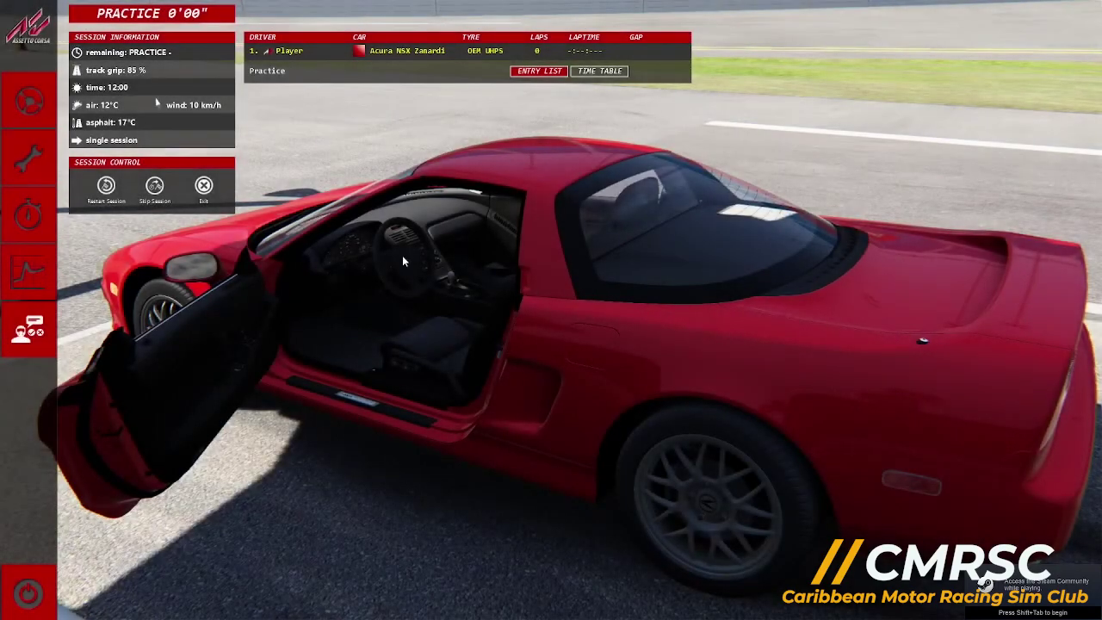
click(27, 100)
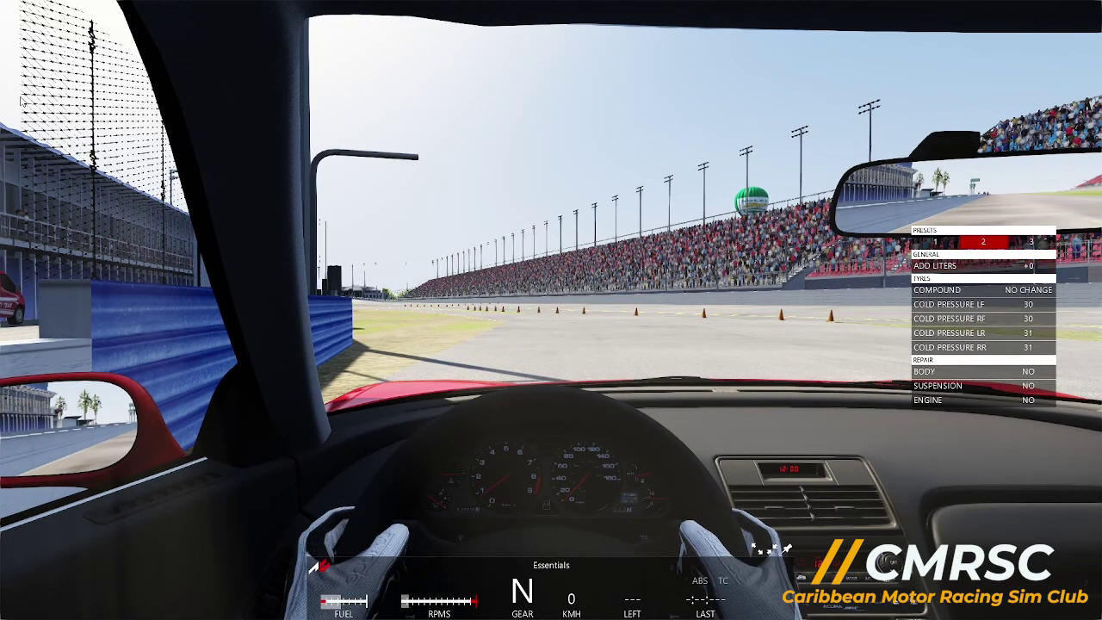
key(Left)
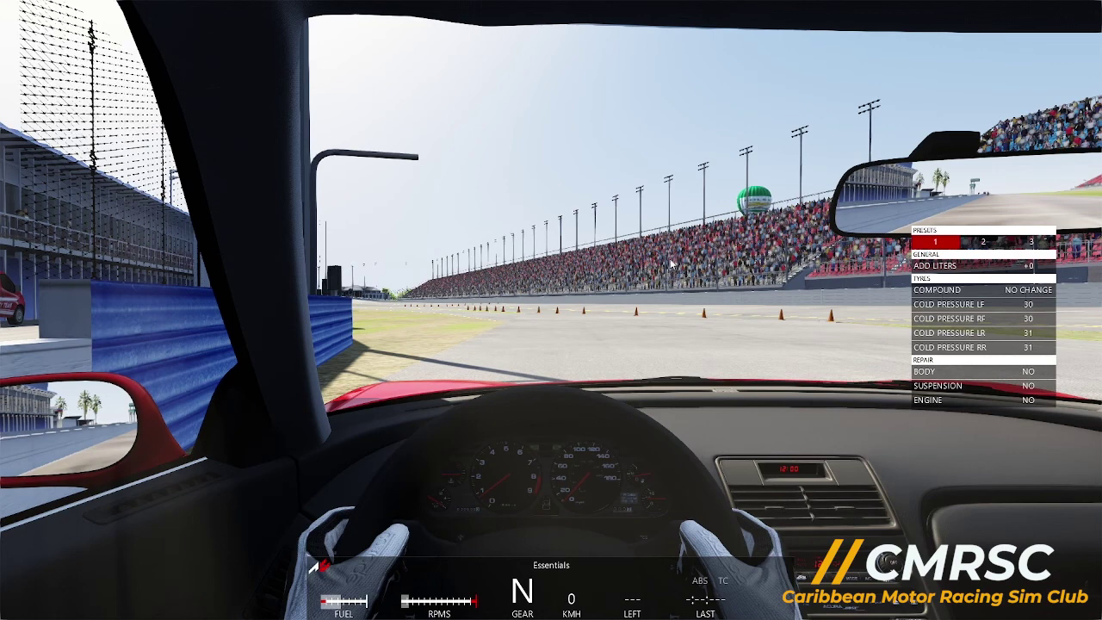
key(Escape)
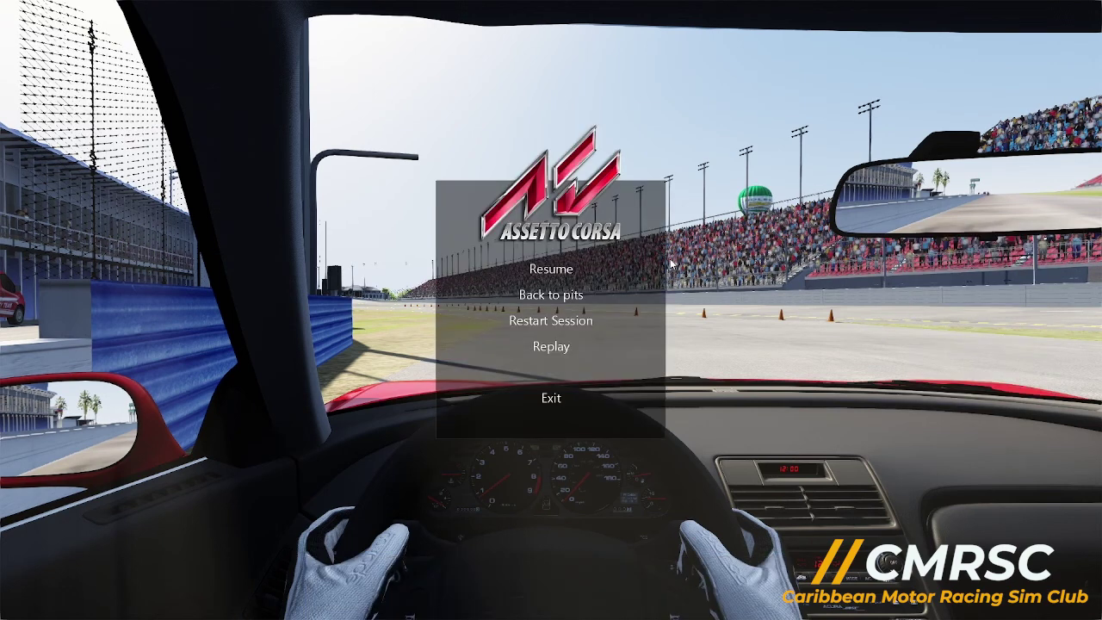
click(509, 400)
click(801, 405)
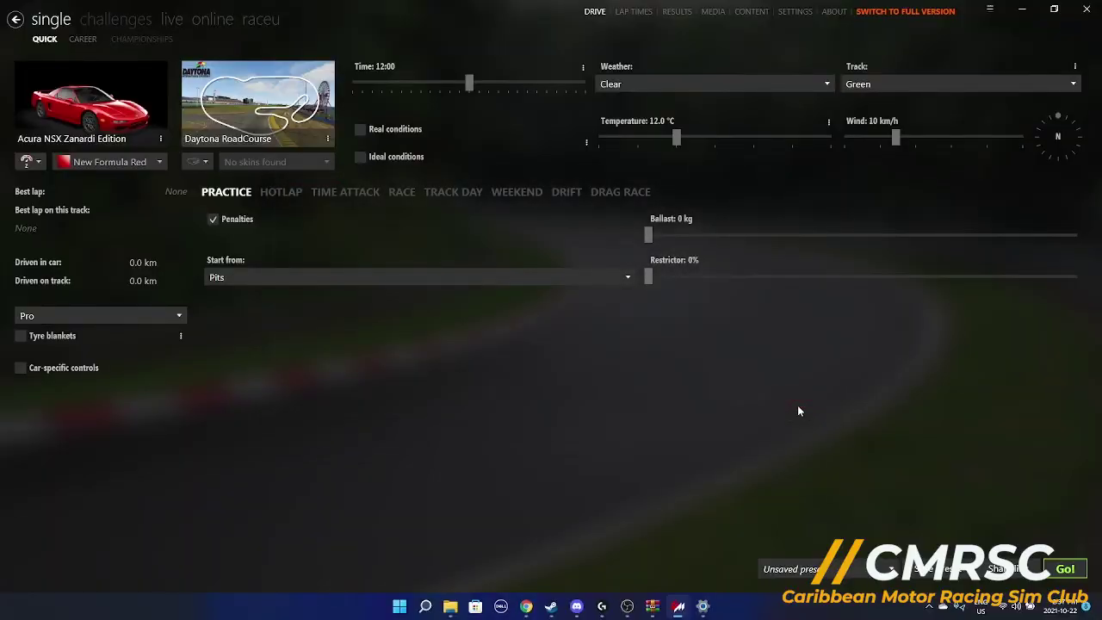